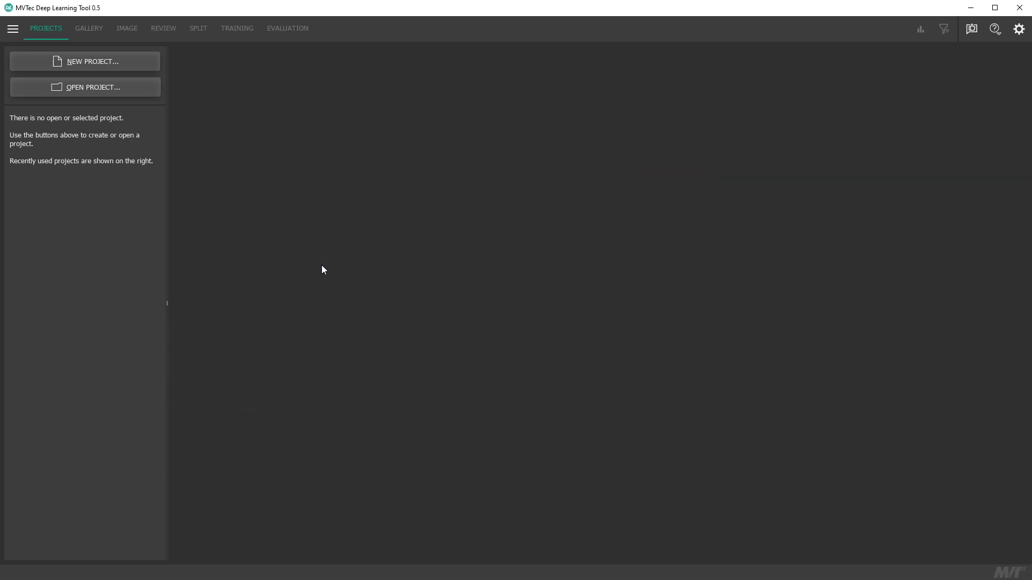
Create a new Classification project named sweets_robot.
left_click(116, 71)
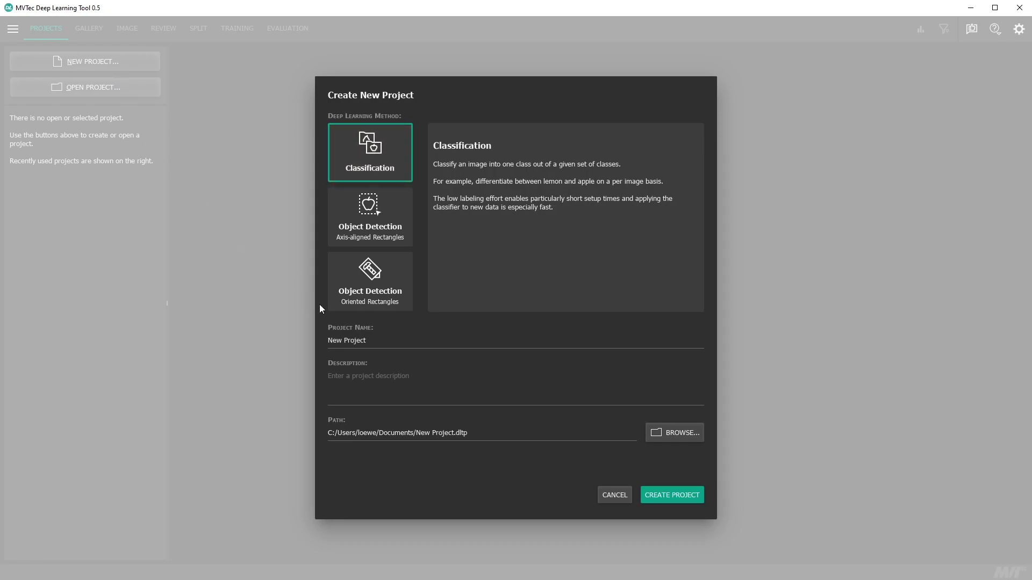
left_click(378, 339)
key("ctrl+a")
type("sweets_robot")
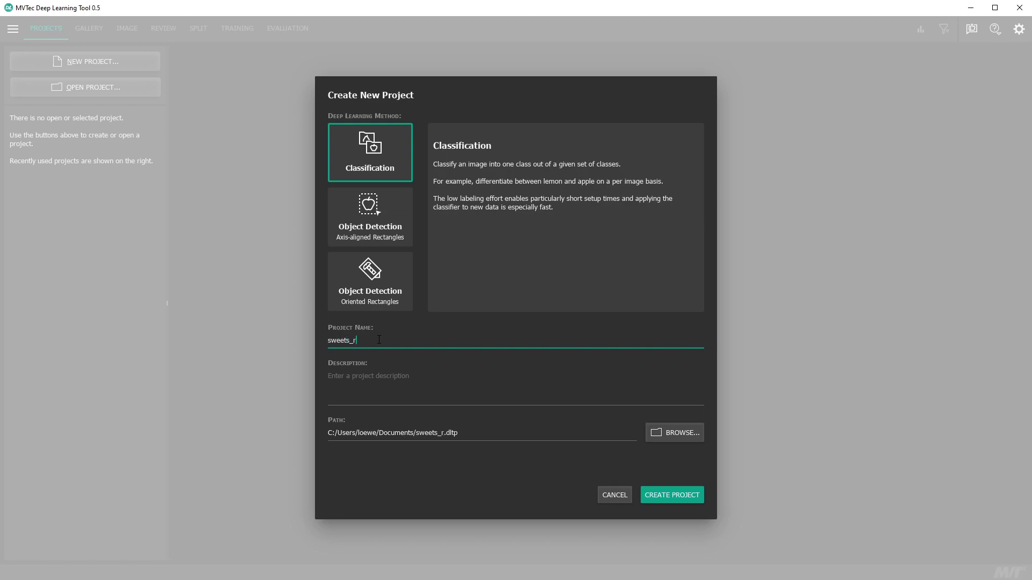
left_click(650, 497)
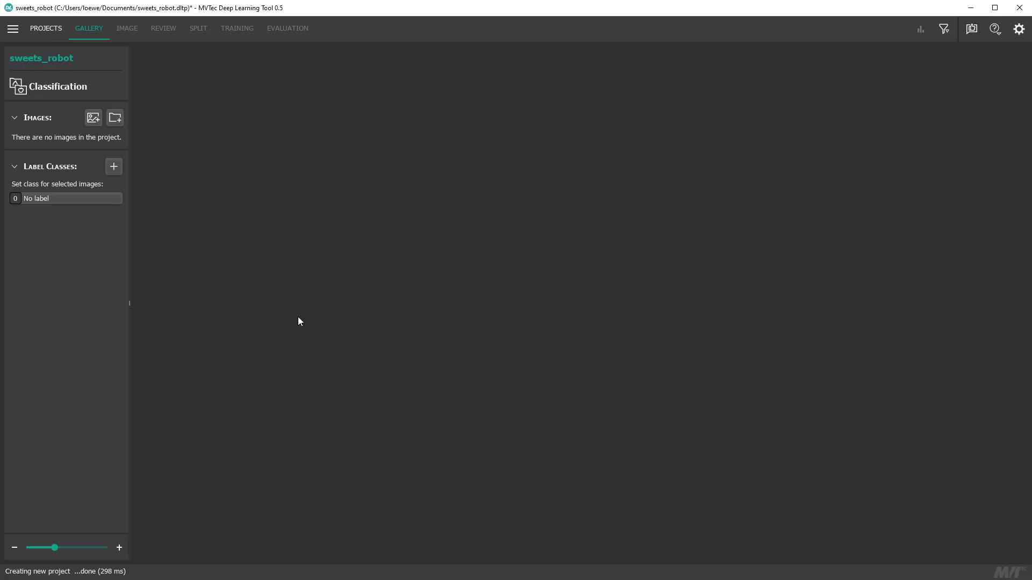
Add the D:\images\sweets_robot image folder for import.
left_click(114, 124)
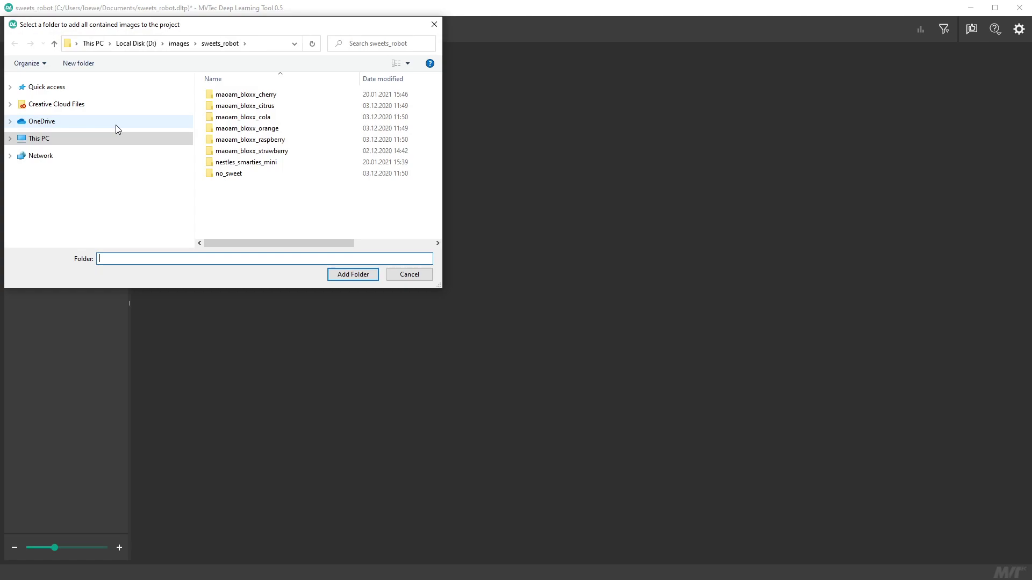
left_click(339, 275)
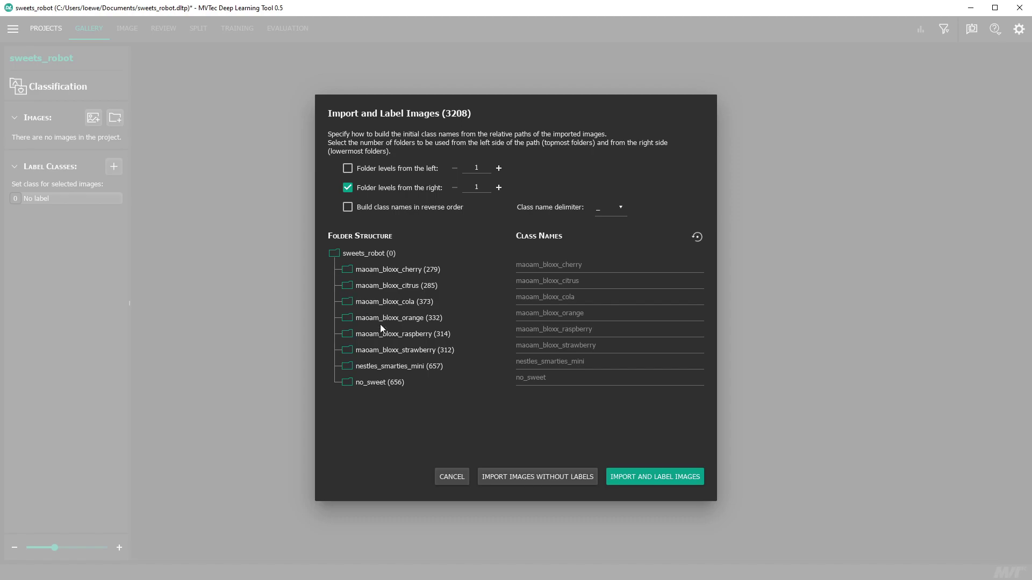
left_click(610, 476)
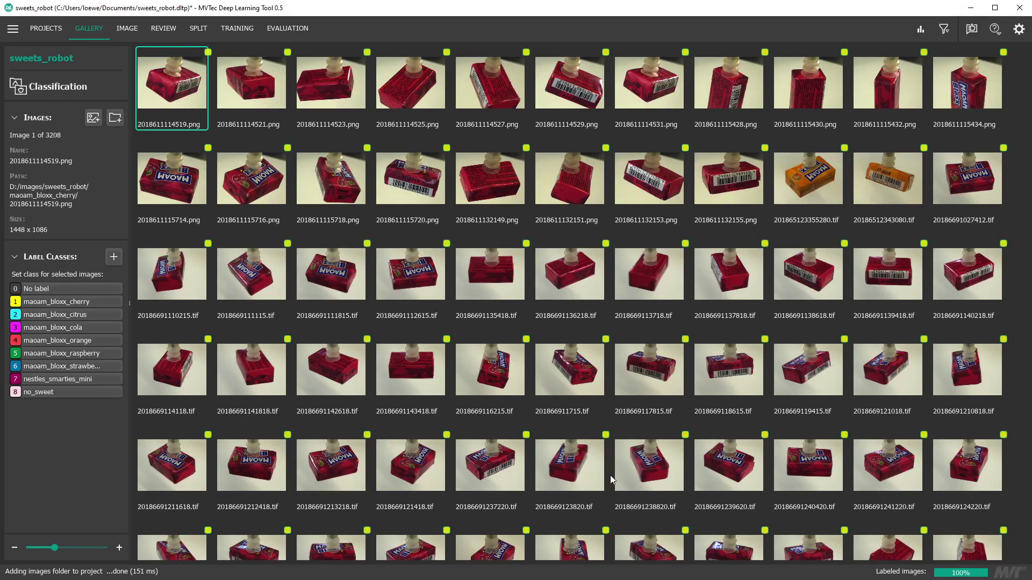
scroll(611, 475, "down", 15)
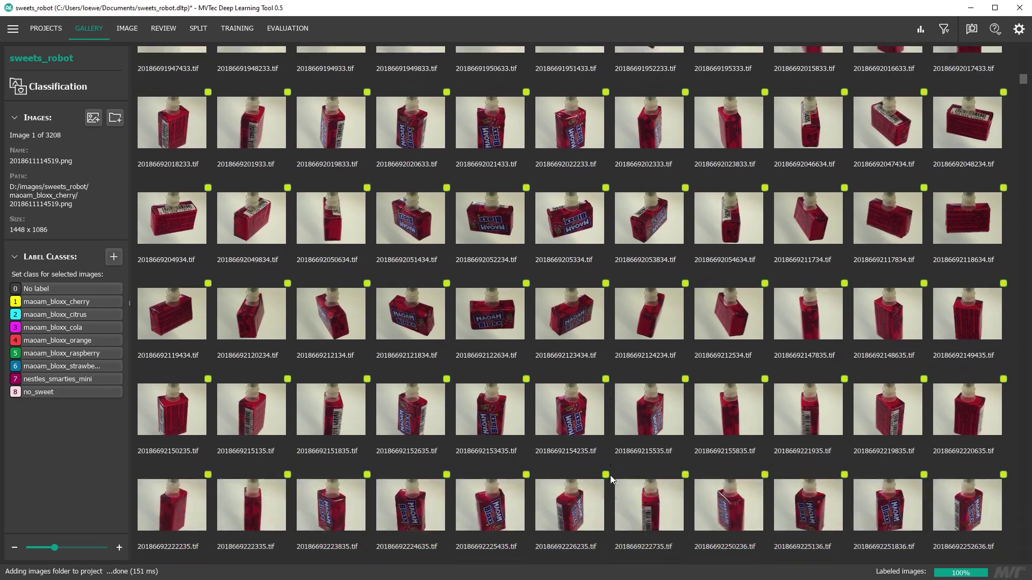
scroll(610, 475, "down", 10)
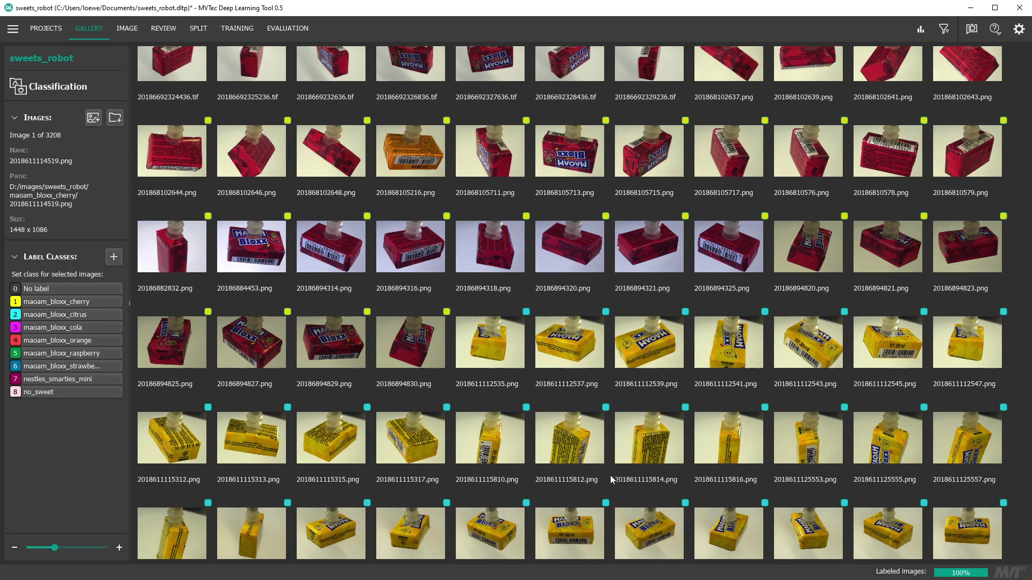
left_click(505, 365)
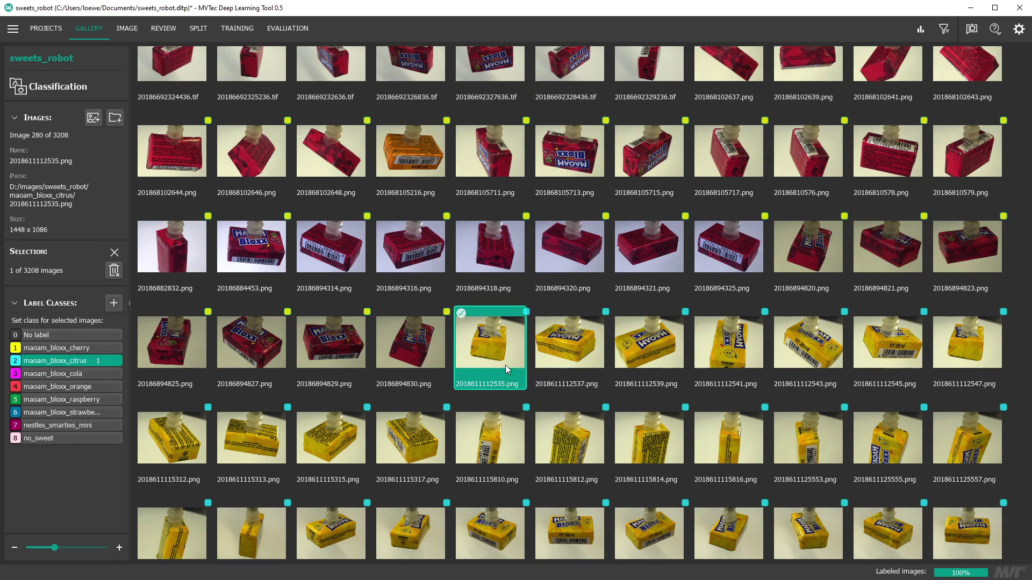
left_click(114, 272)
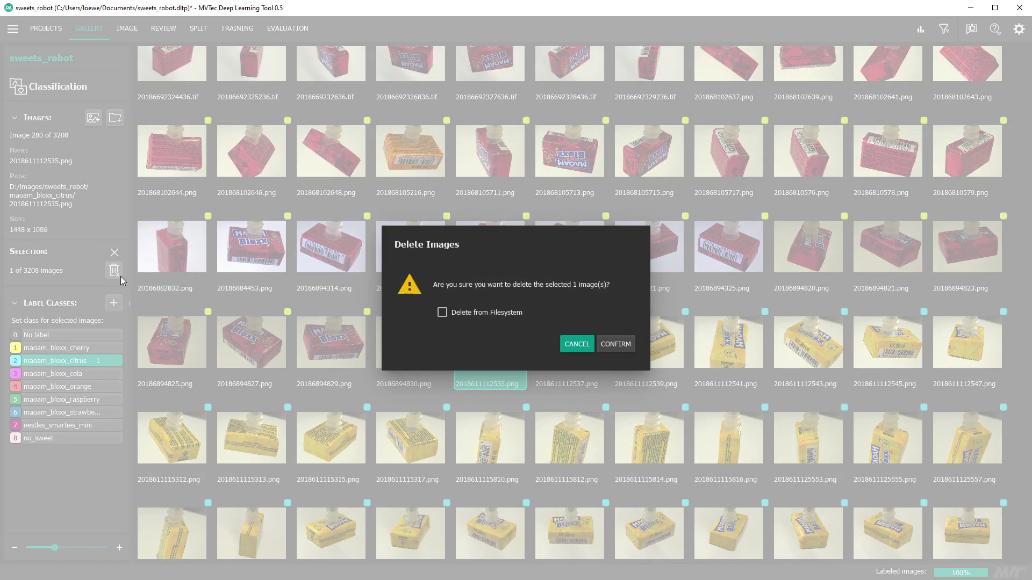
left_click(567, 343)
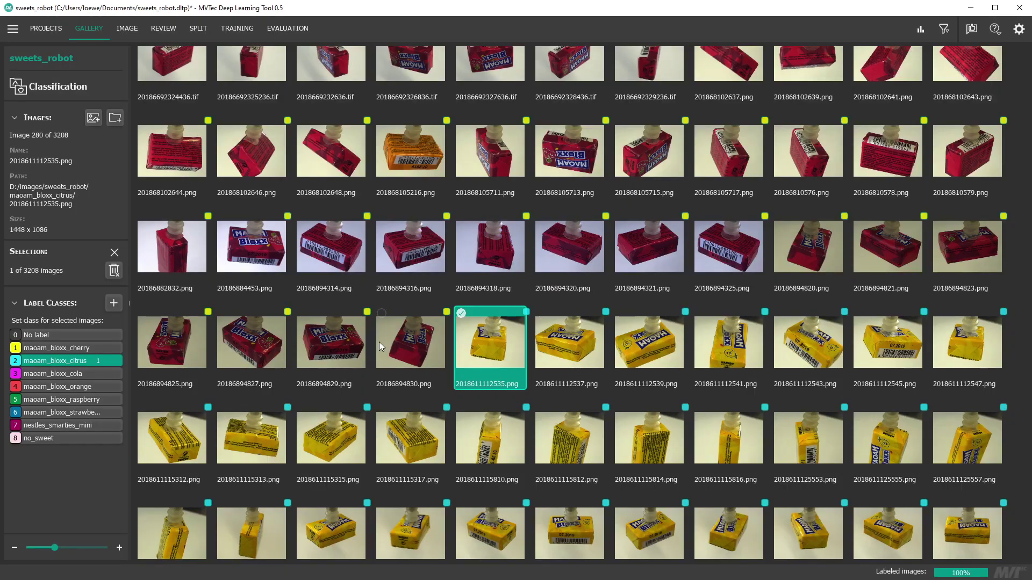
left_click(88, 371)
left_click(89, 385)
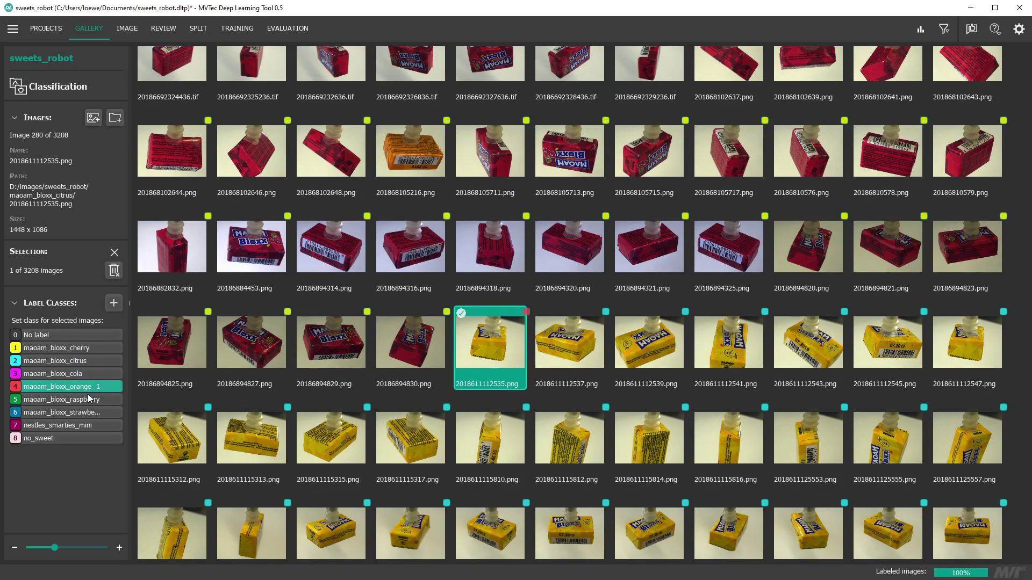
left_click(90, 399)
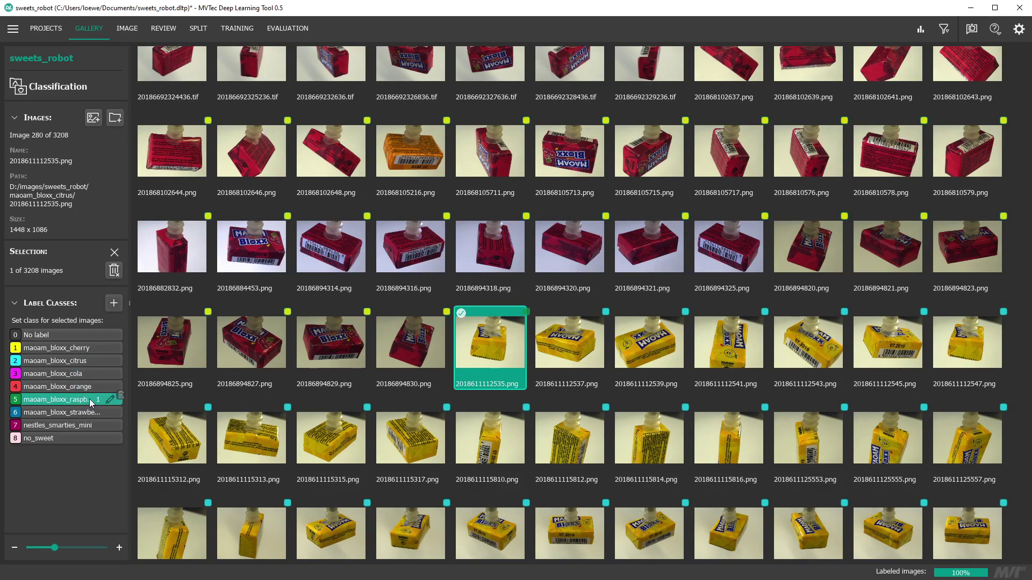
key("4")
key("3")
key("2")
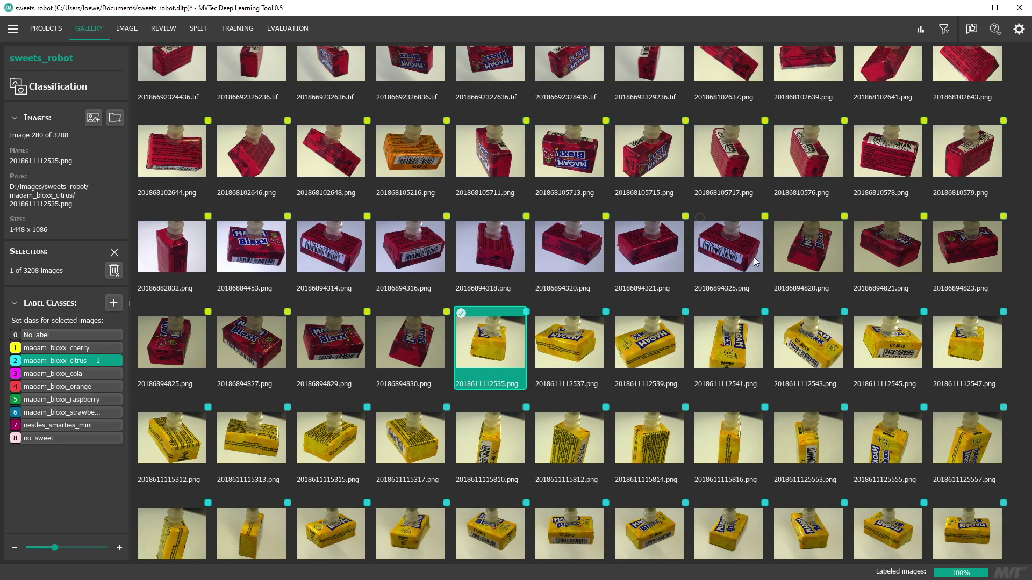
left_click(919, 30)
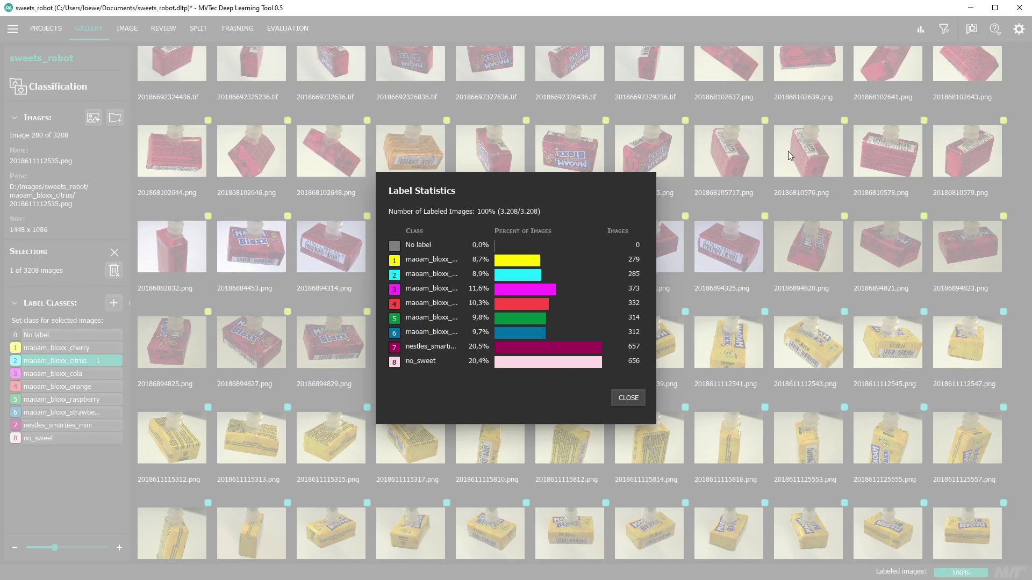
Open image 20186894829.png and relabel it as maoam_bloxx_citrus.
left_click(628, 397)
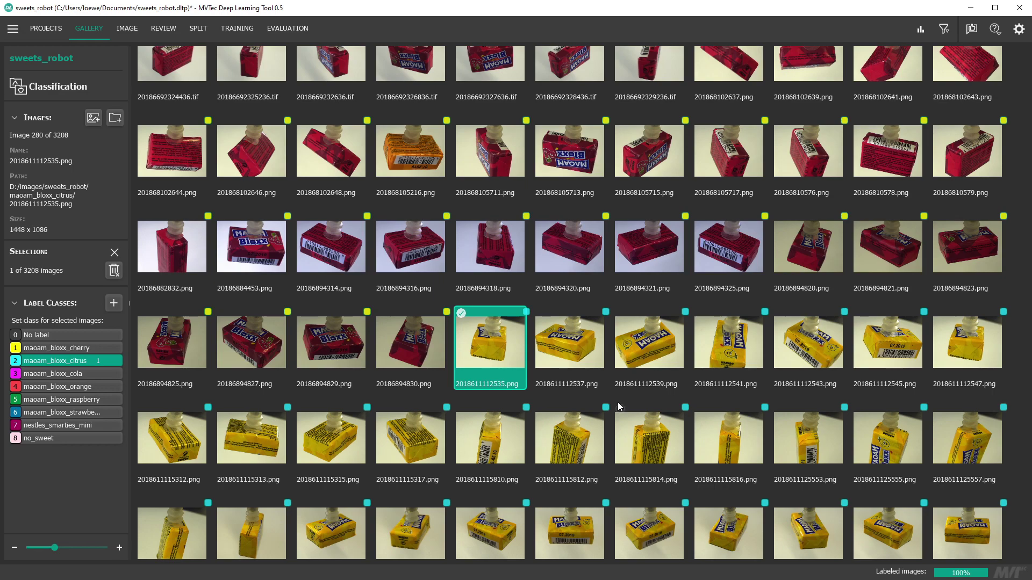
double_click(330, 355)
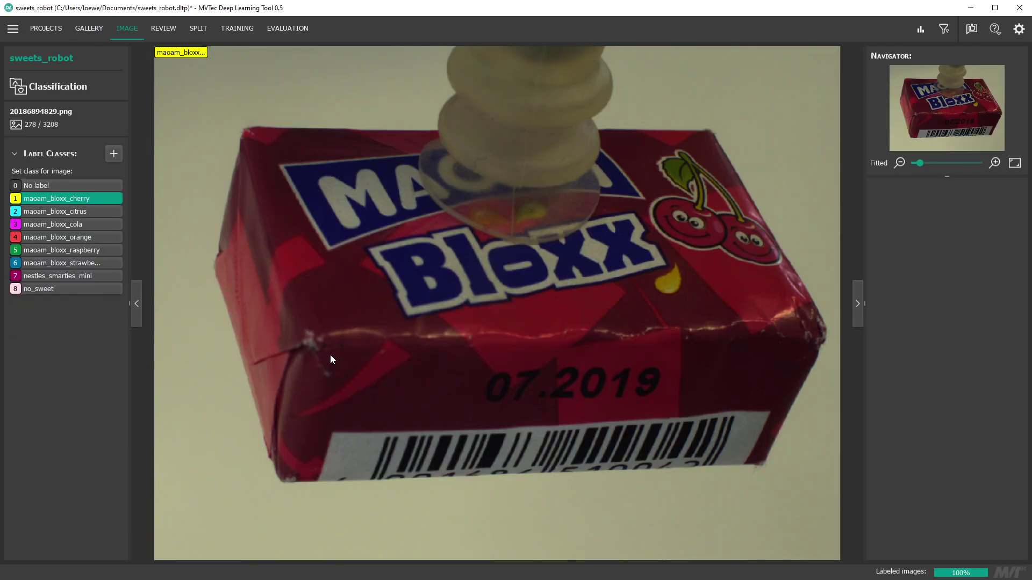
key("3")
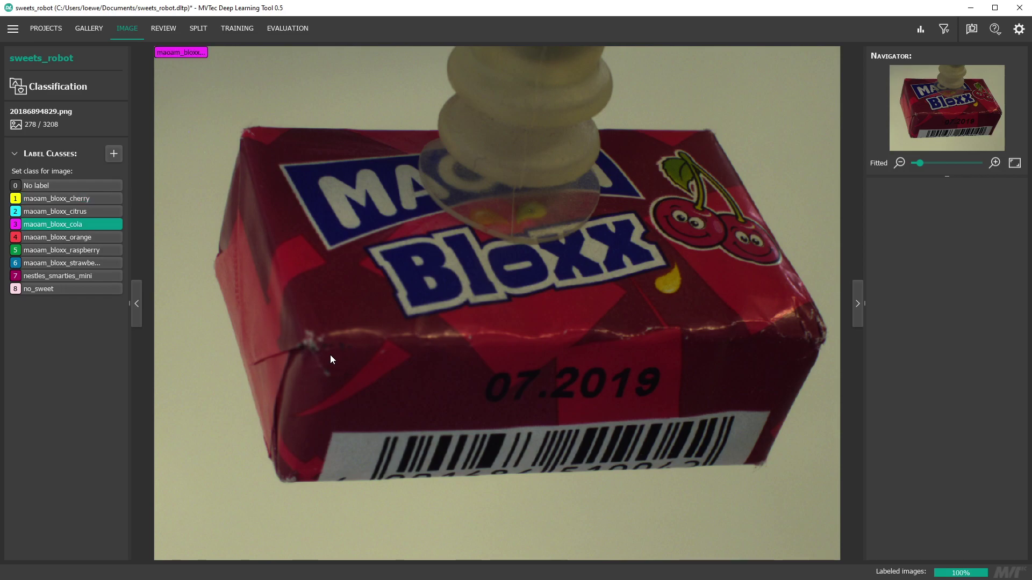
key("4")
key("5")
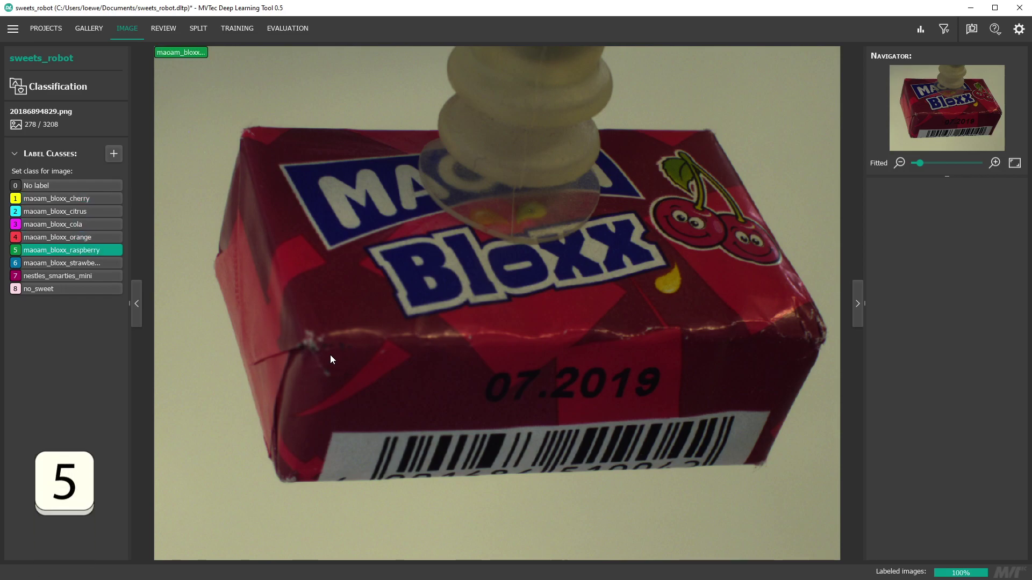
key("2")
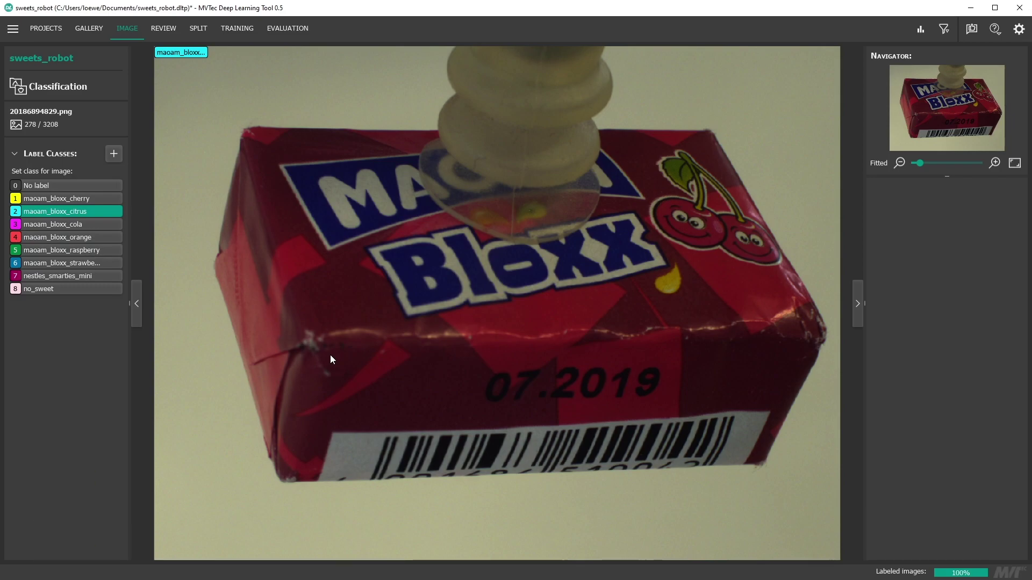
In Review, reassign the two grey images in the raspberry class to maoam_bloxx_cola.
left_click(166, 30)
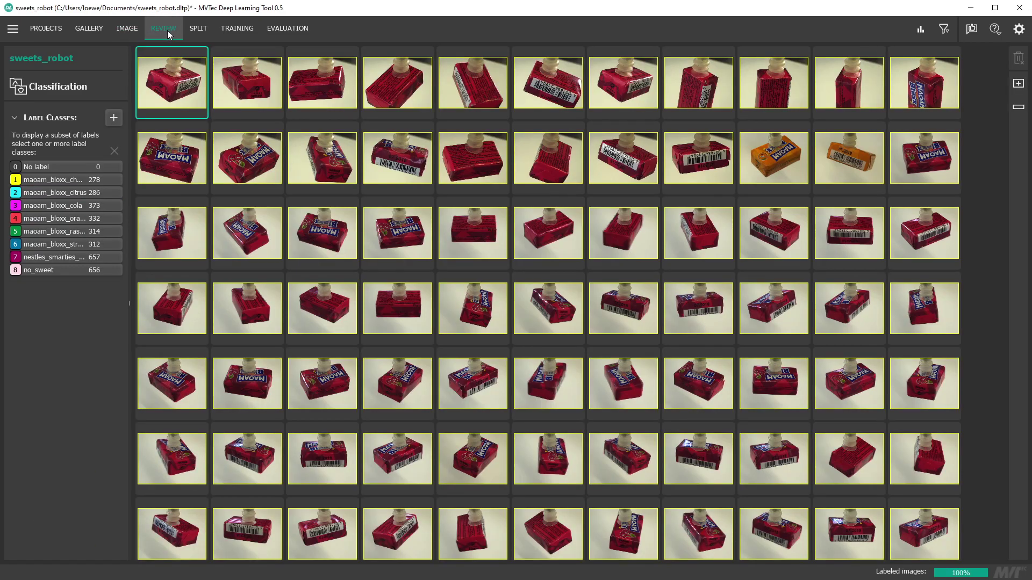
left_click(72, 207)
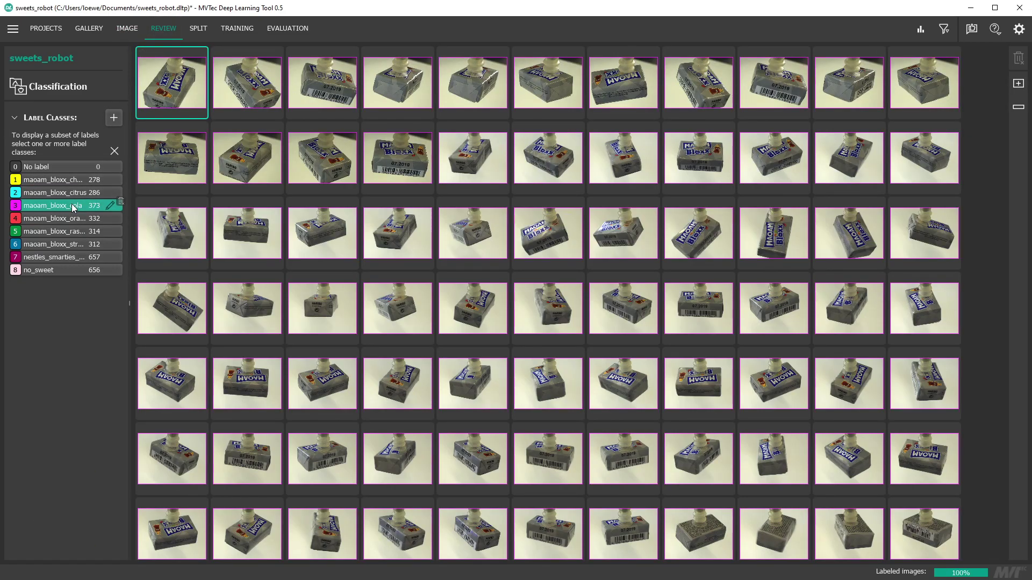
left_click(66, 219)
left_click(63, 231)
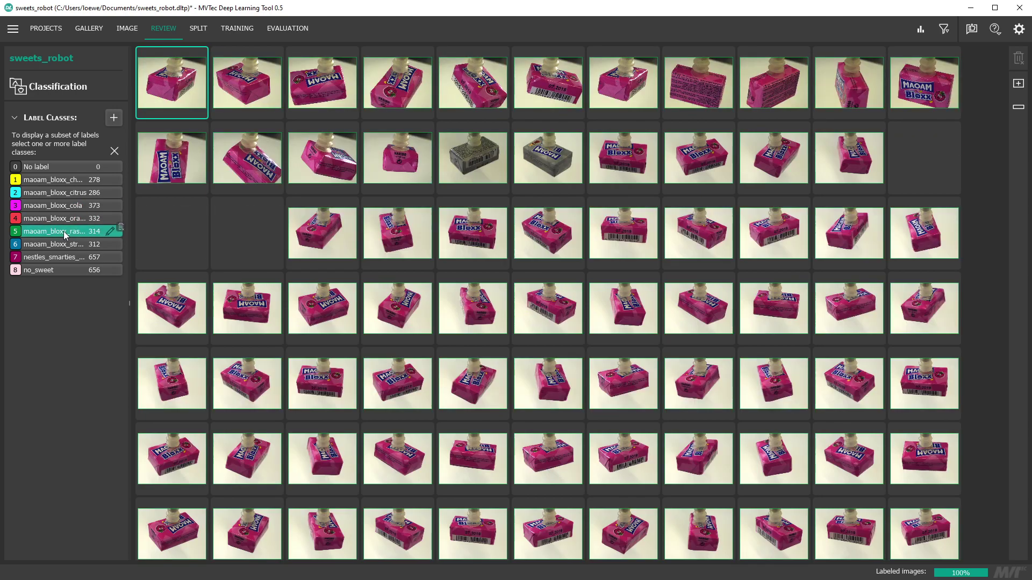
left_click(472, 171)
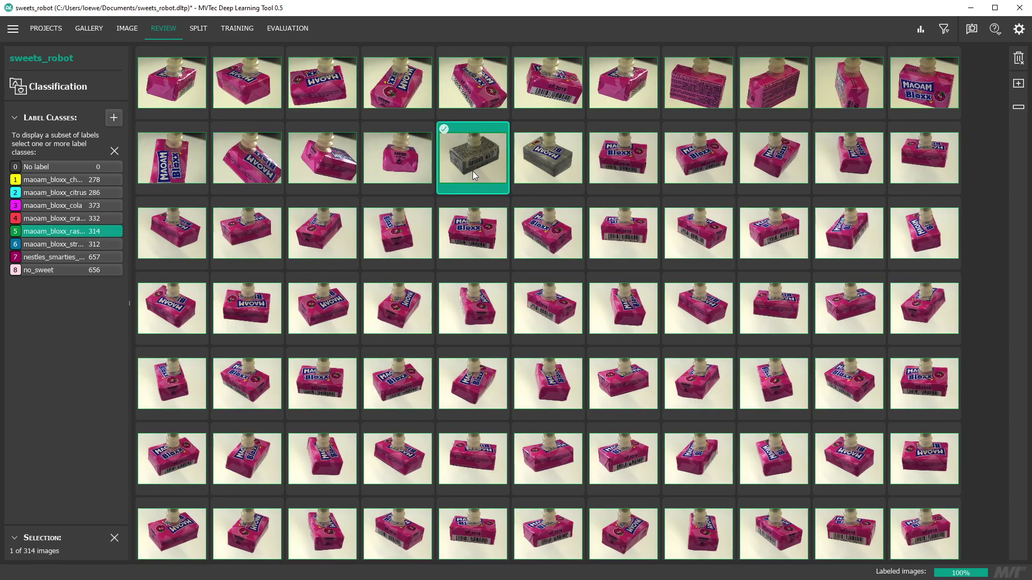
left_click(543, 171, "ctrl")
key("3")
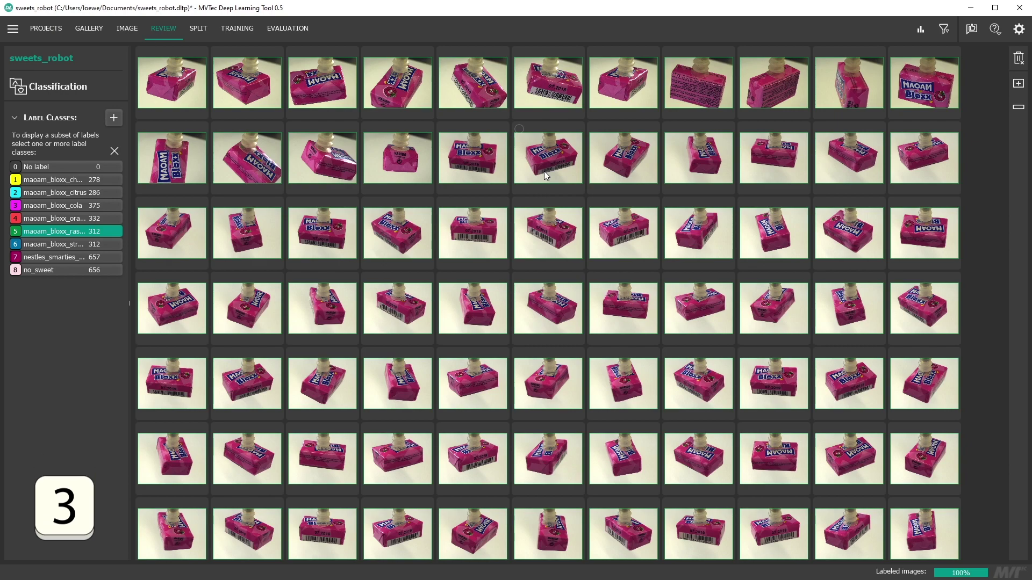
left_click(13, 32)
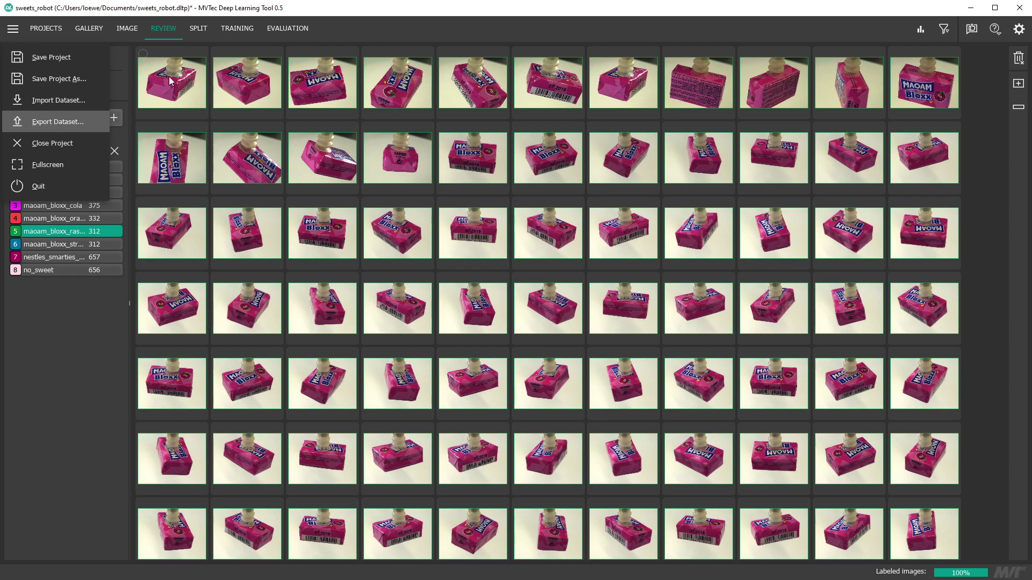
left_click(204, 32)
Create a new split of 70% training, 15% validation and 15% test.
left_click(204, 32)
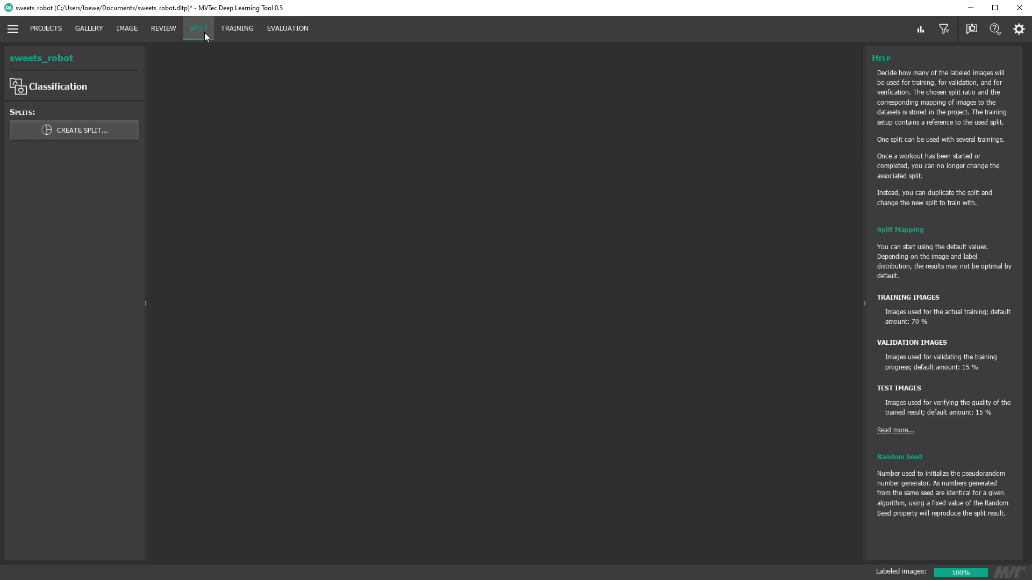
left_click(107, 133)
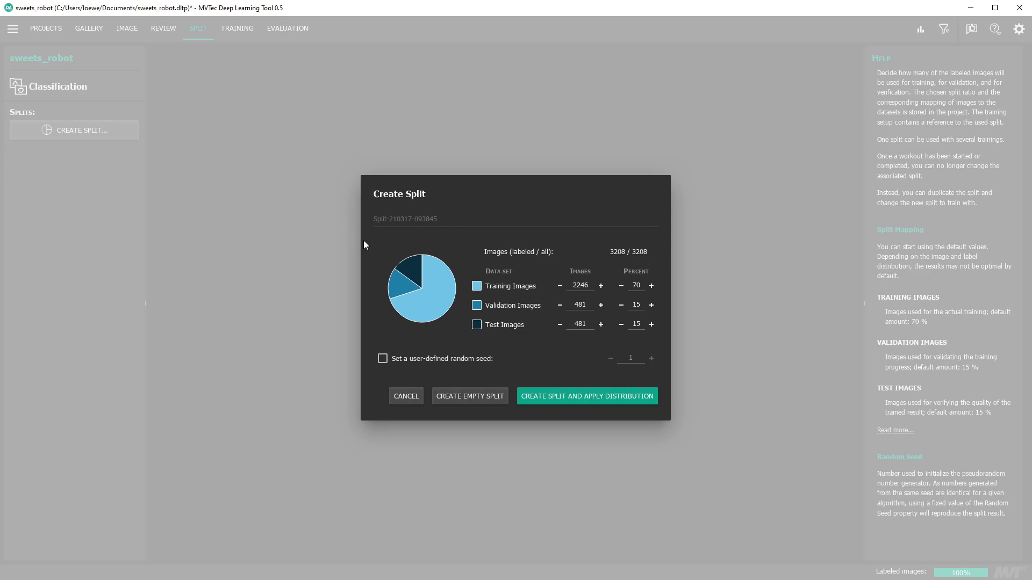
left_click(652, 286)
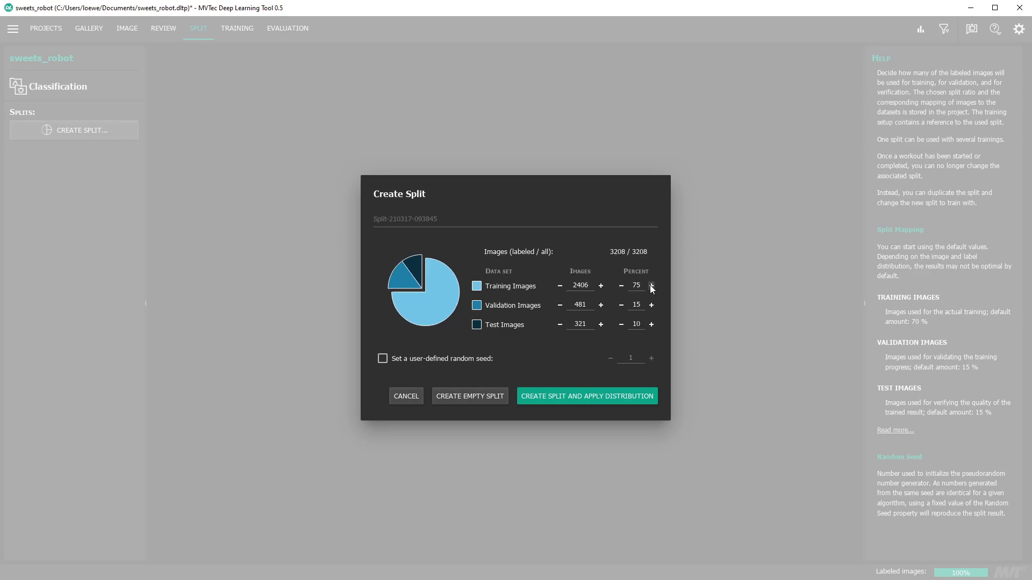
left_click(621, 285)
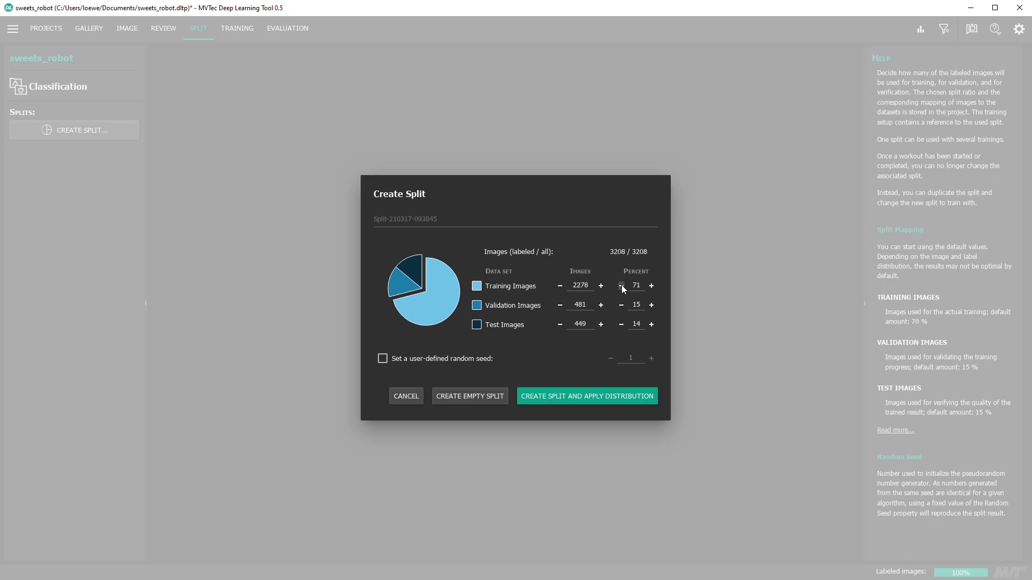
left_click(572, 397)
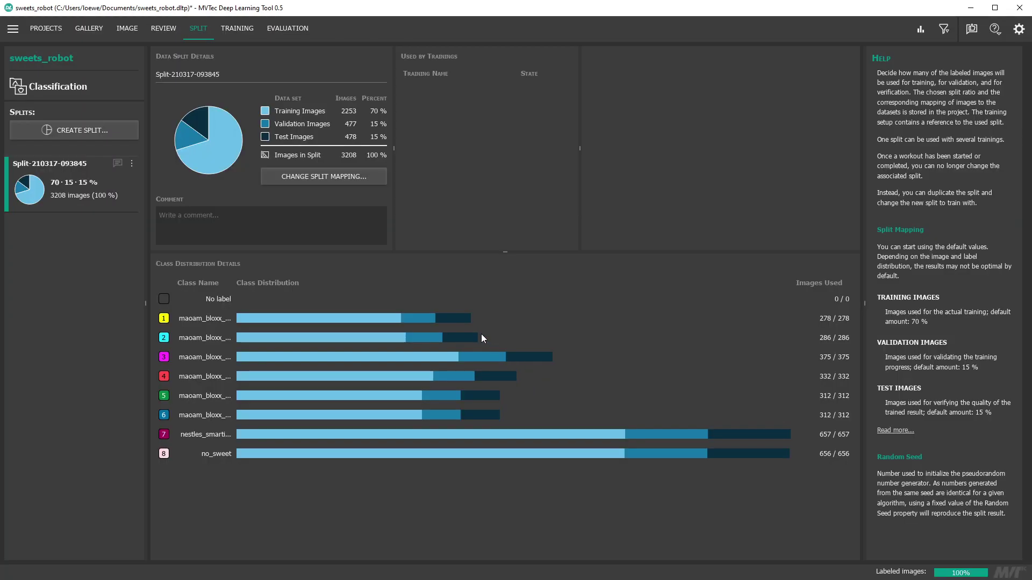
Save the project and create a new training with the Compact pretrained network.
left_click(248, 33)
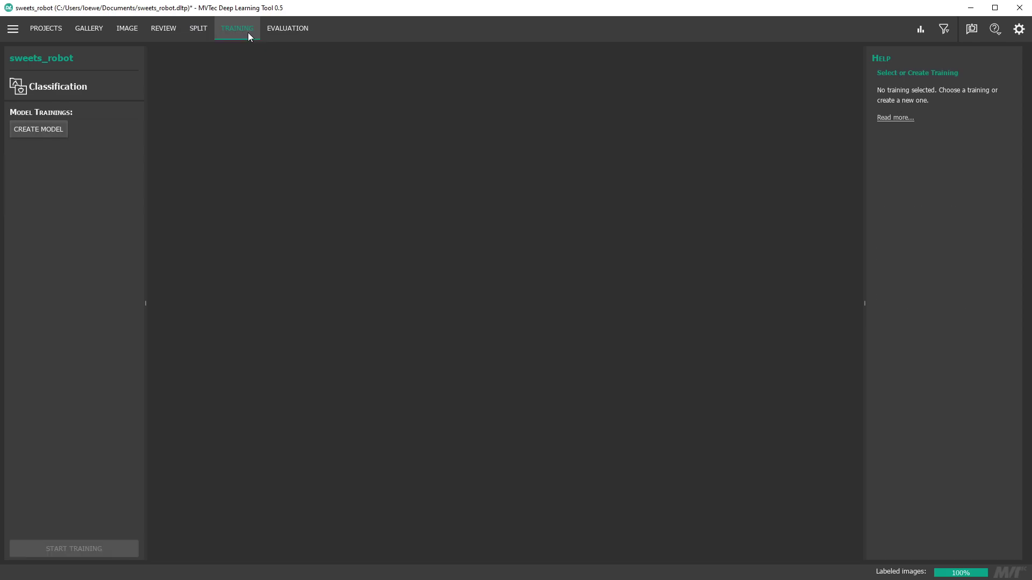
left_click(48, 128)
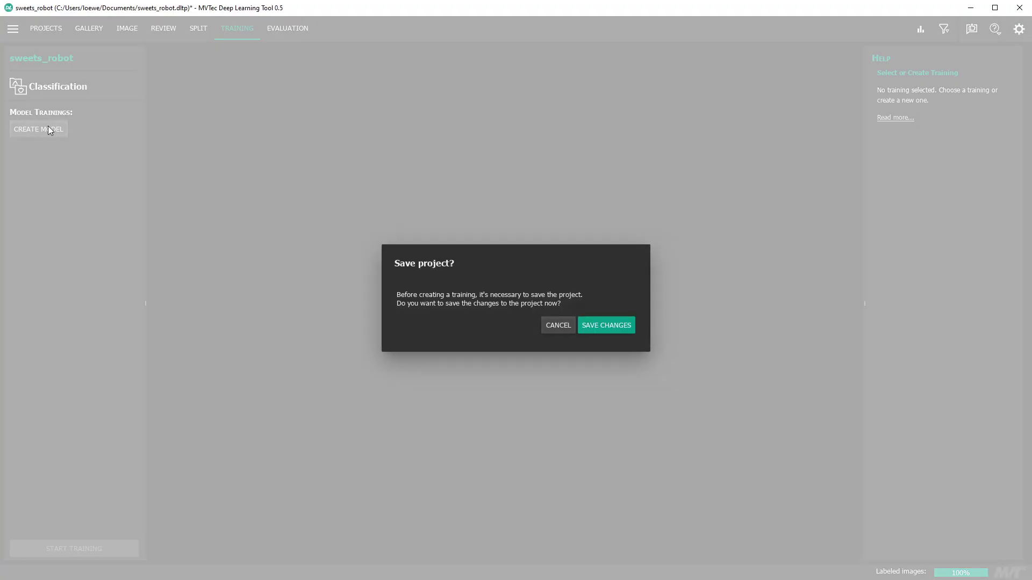
left_click(597, 332)
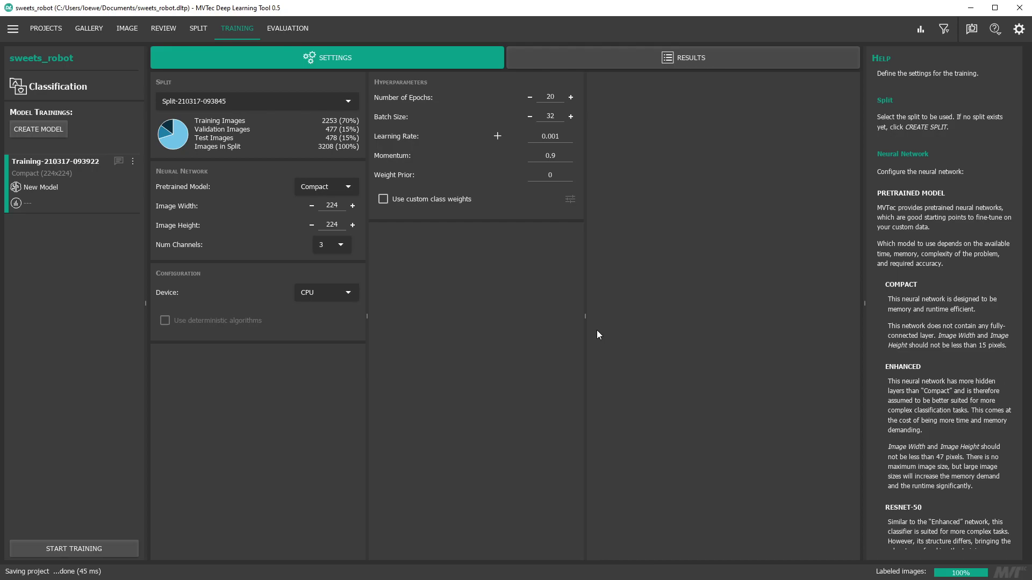
left_click(352, 191)
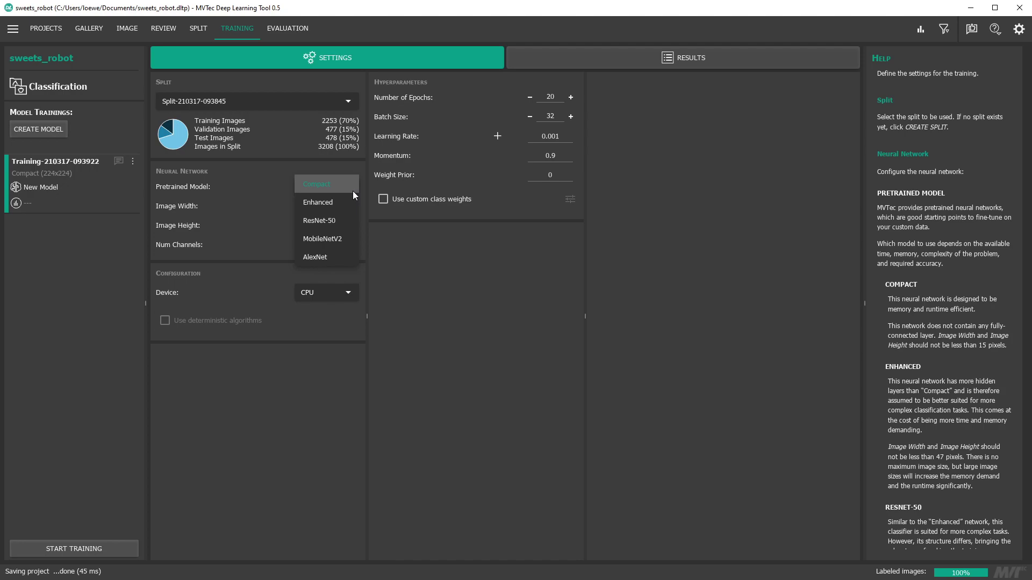
left_click(353, 192)
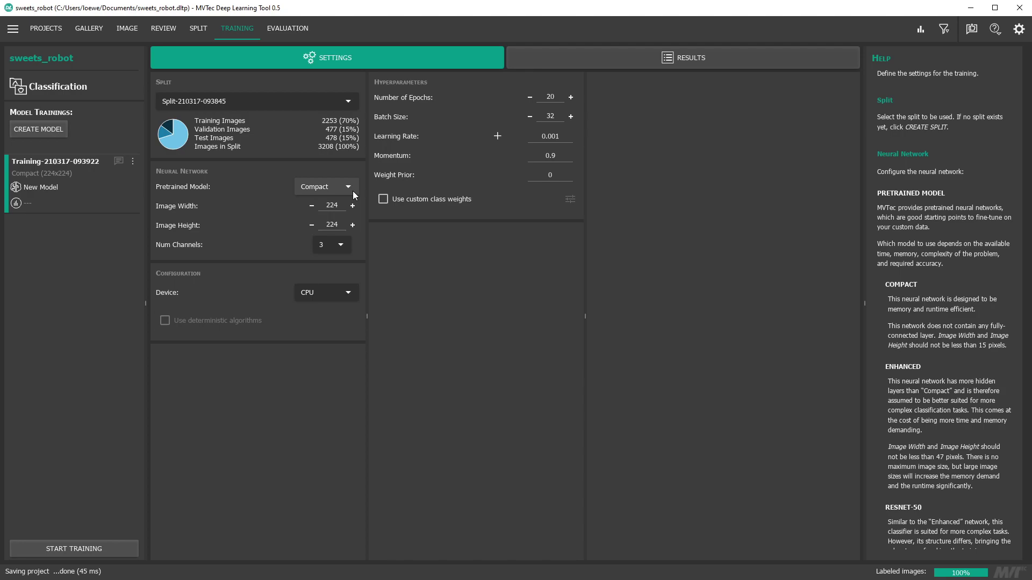
Run training on GPU and drop the learning rate to 0.0001 after epoch 15.
left_click(354, 290)
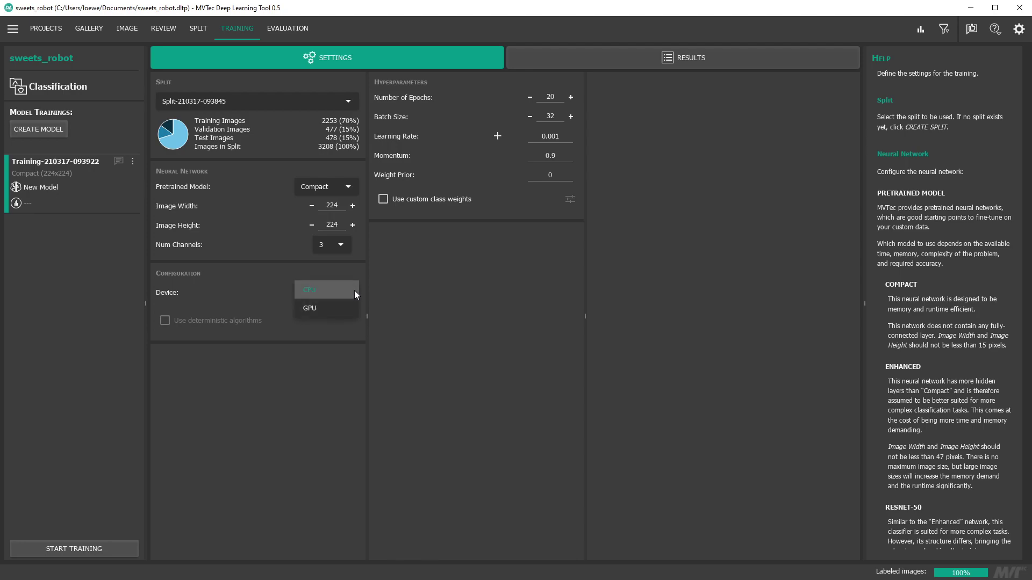
left_click(331, 304)
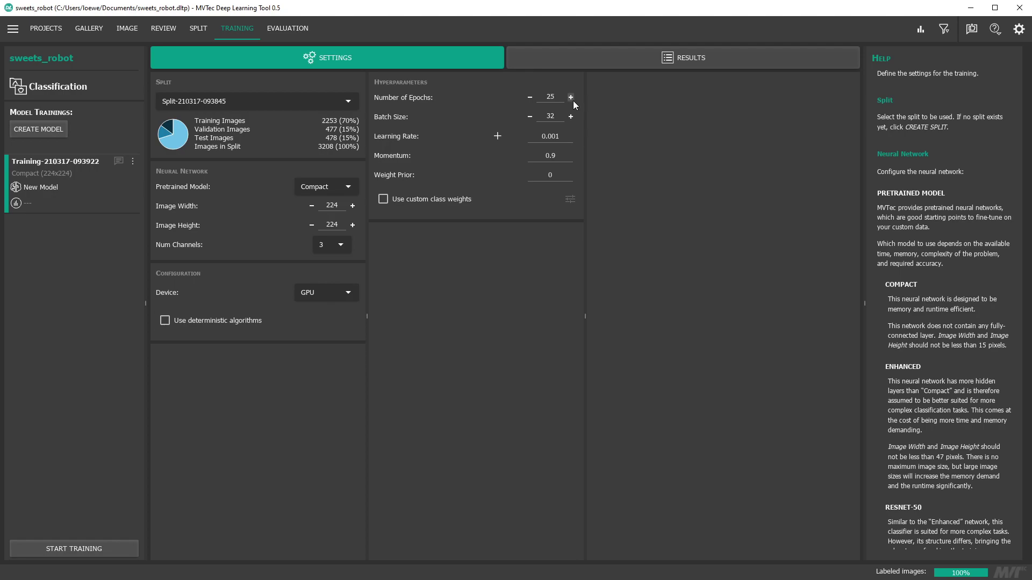
left_click(498, 136)
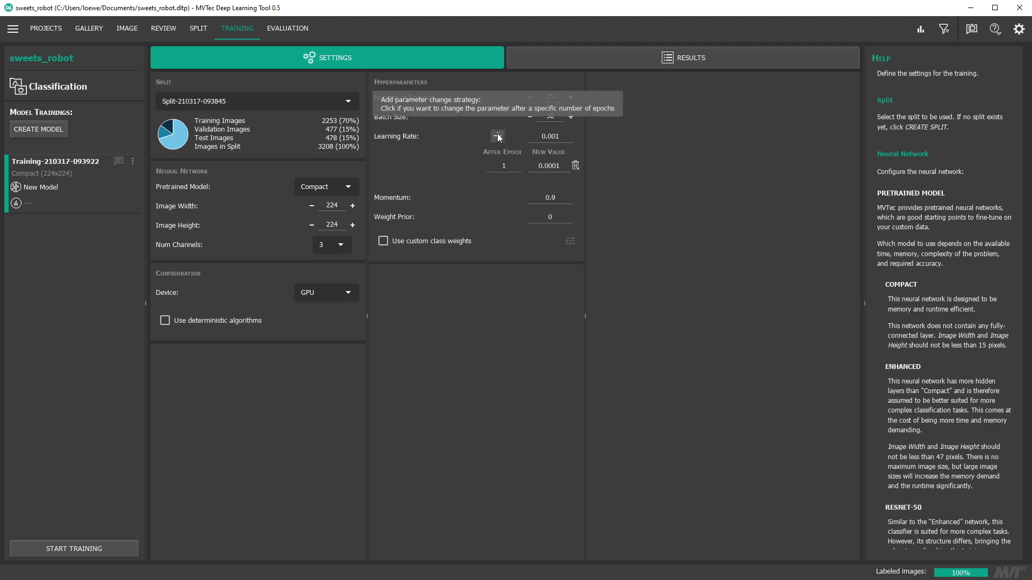
left_click(510, 165)
type("5")
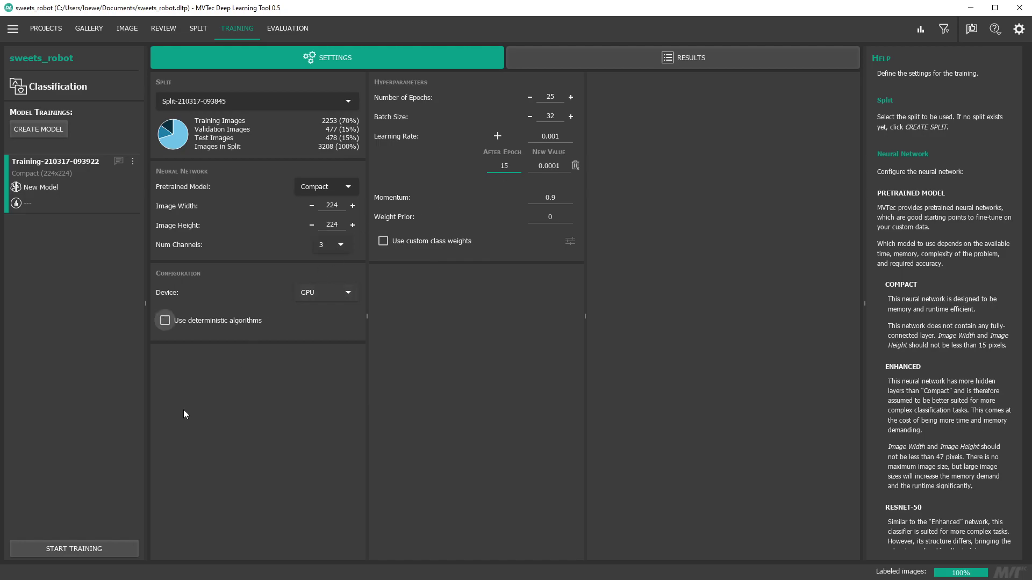
left_click(102, 548)
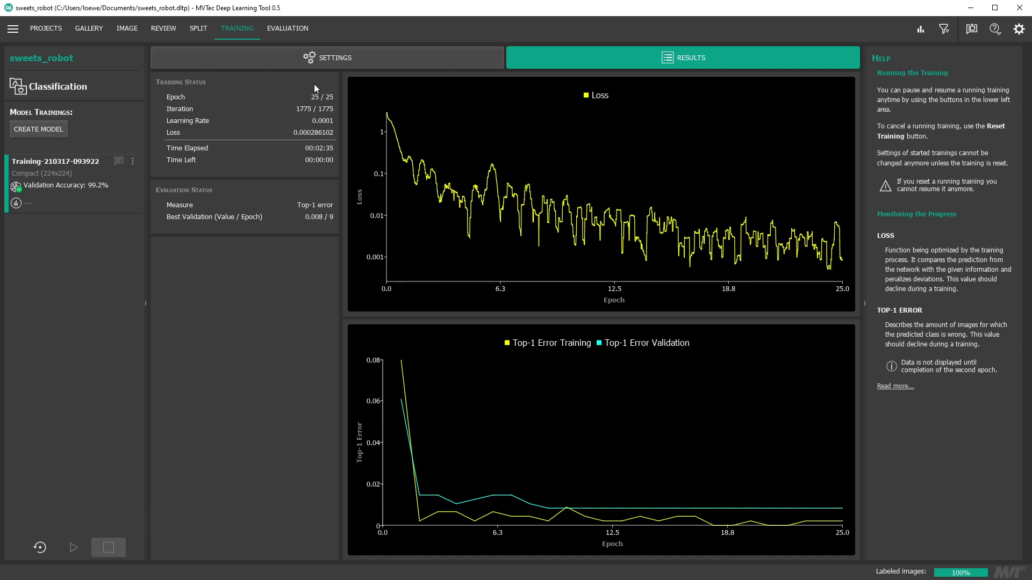
Evaluate the model on the 478 test images and view the confusion matrix.
left_click(298, 33)
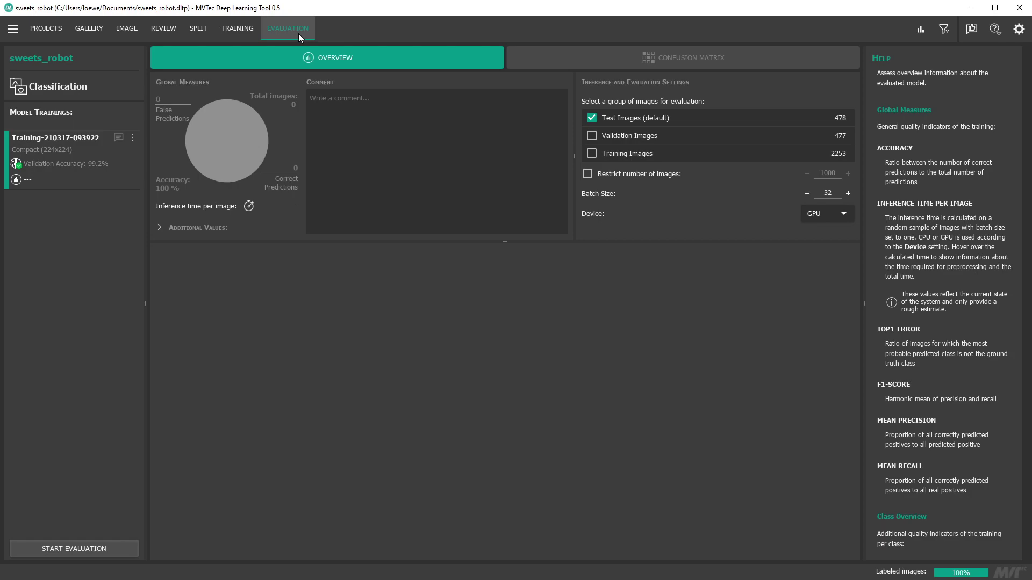
left_click(62, 547)
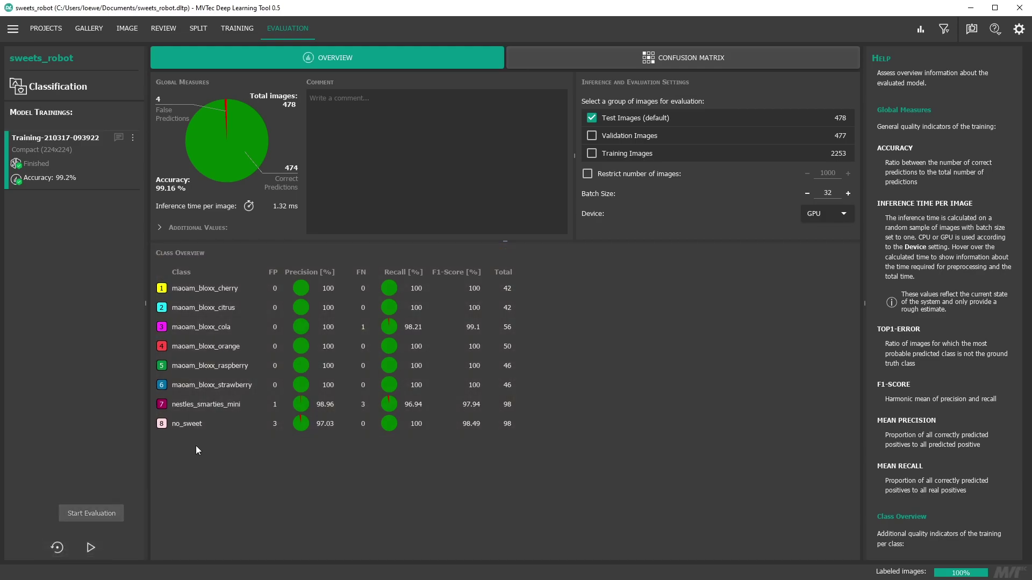
left_click(577, 65)
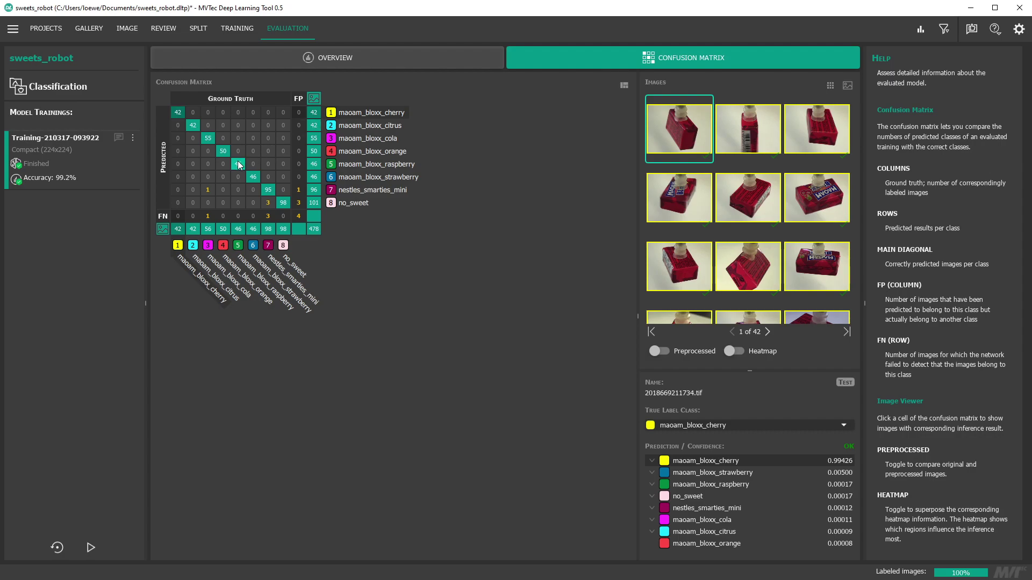
Set the true label of the three smarties images predicted as no_sweet to no_sweet.
left_click(238, 163)
left_click(253, 178)
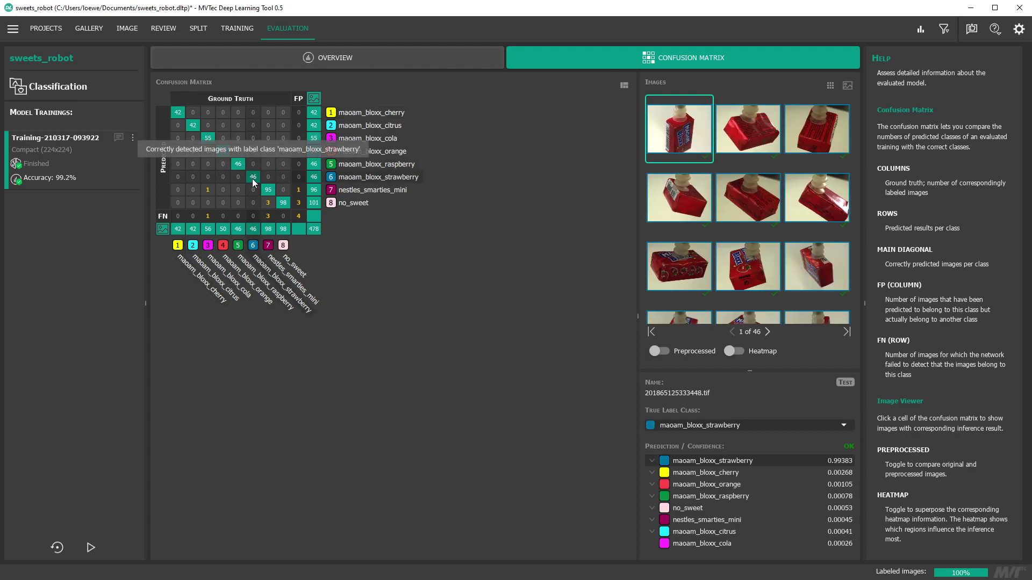
left_click(268, 190)
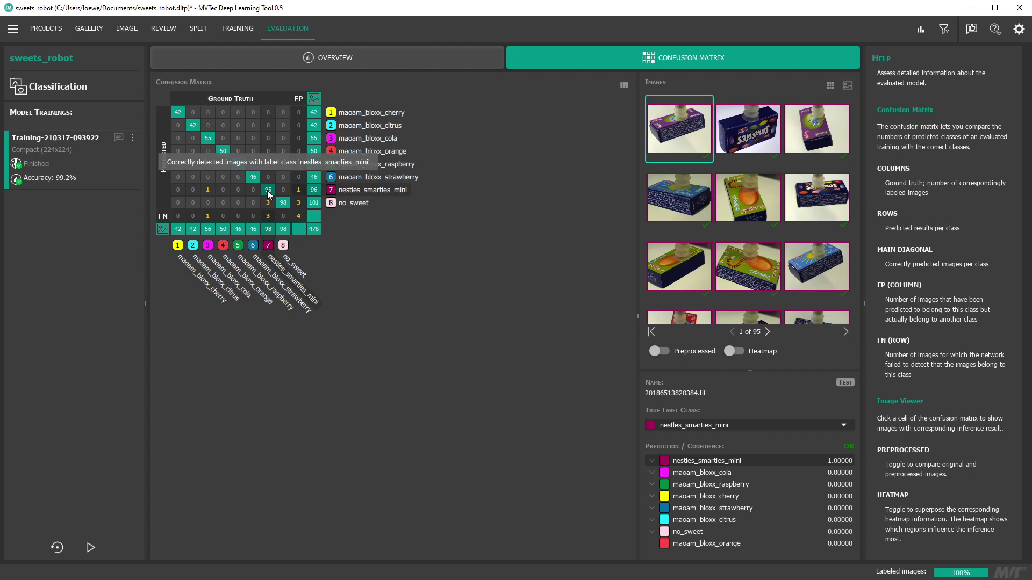
left_click(269, 204)
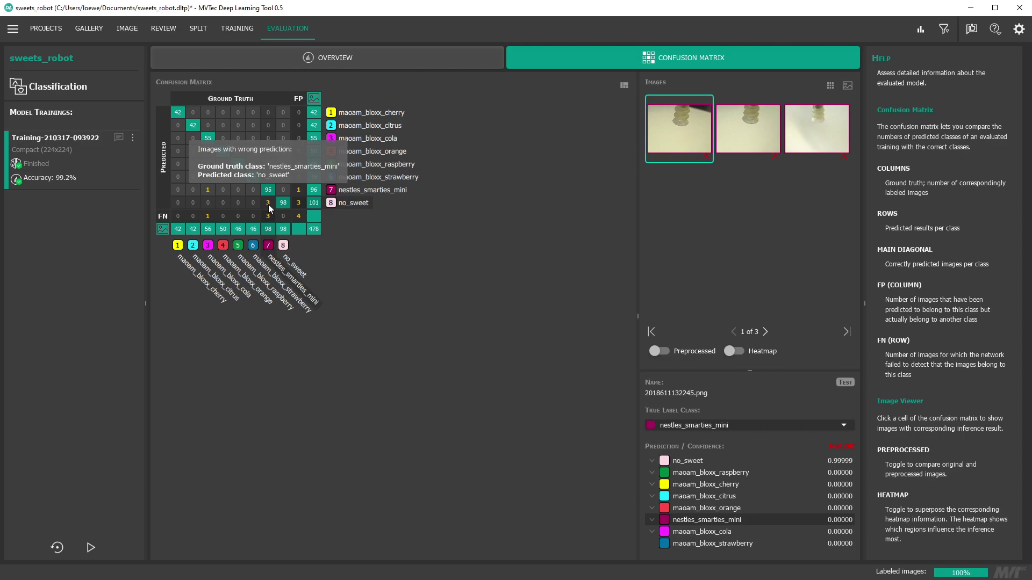
double_click(669, 135)
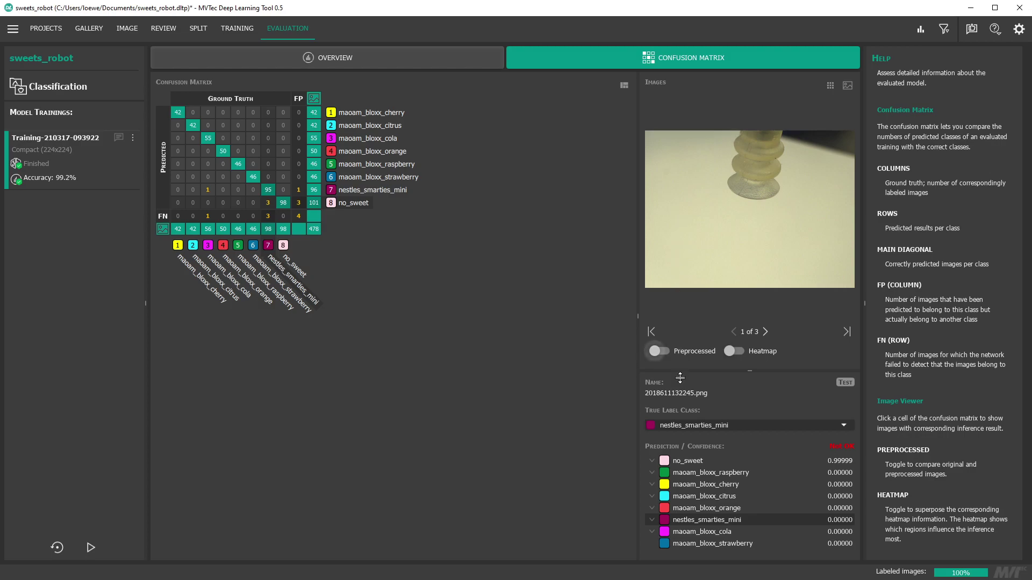
left_click(697, 424)
left_click(684, 511)
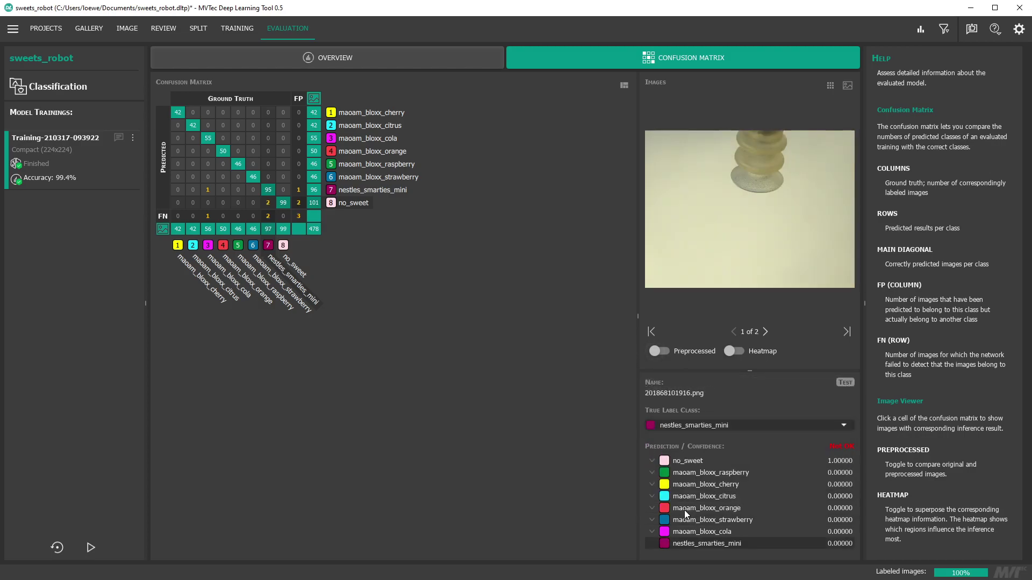
left_click(691, 424)
left_click(687, 512)
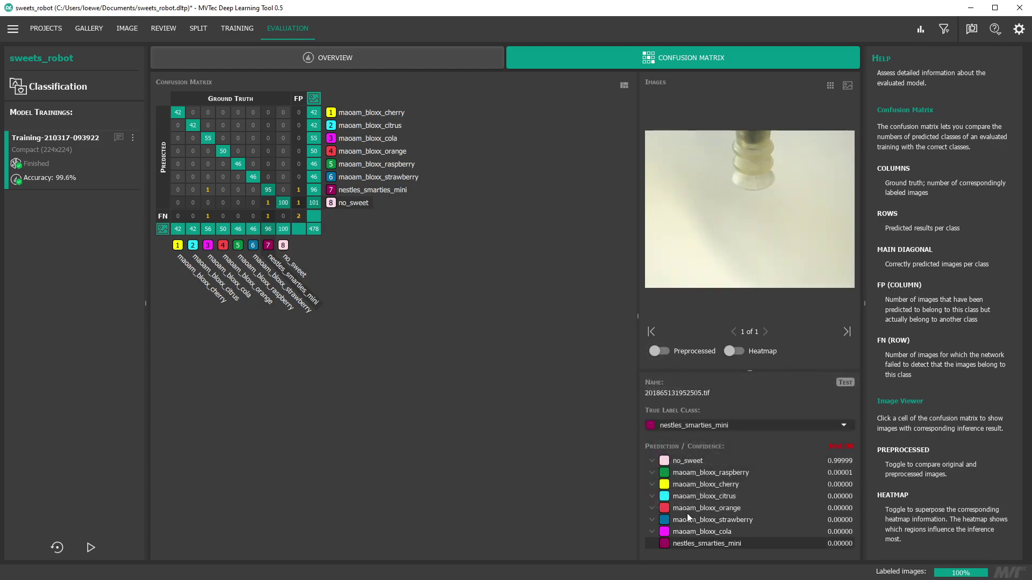
left_click(700, 428)
left_click(686, 511)
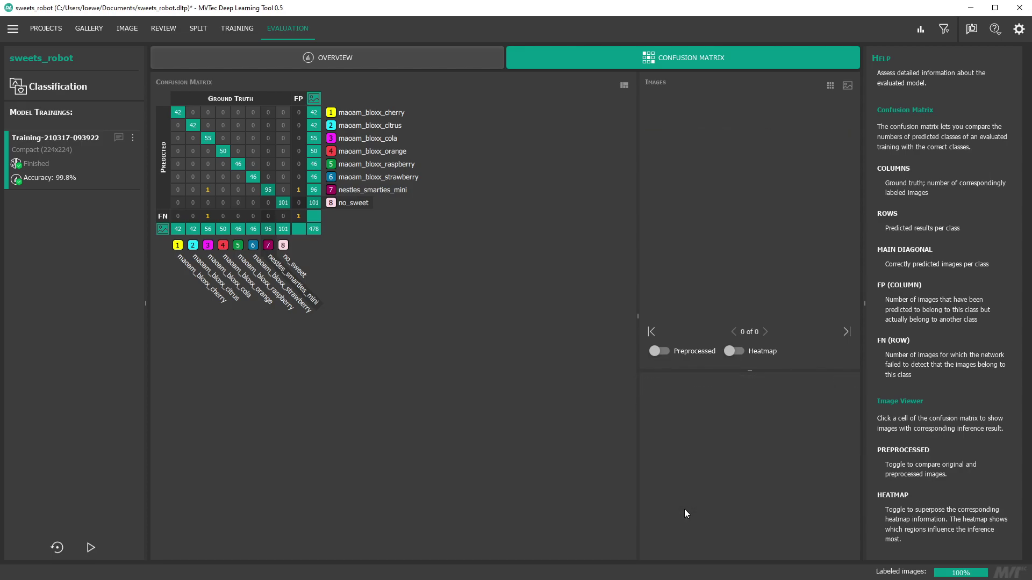
Browse correctly predicted strawberry, smarties and no_sweet images as preprocessed thumbnails with heatmap overlays.
left_click(257, 181)
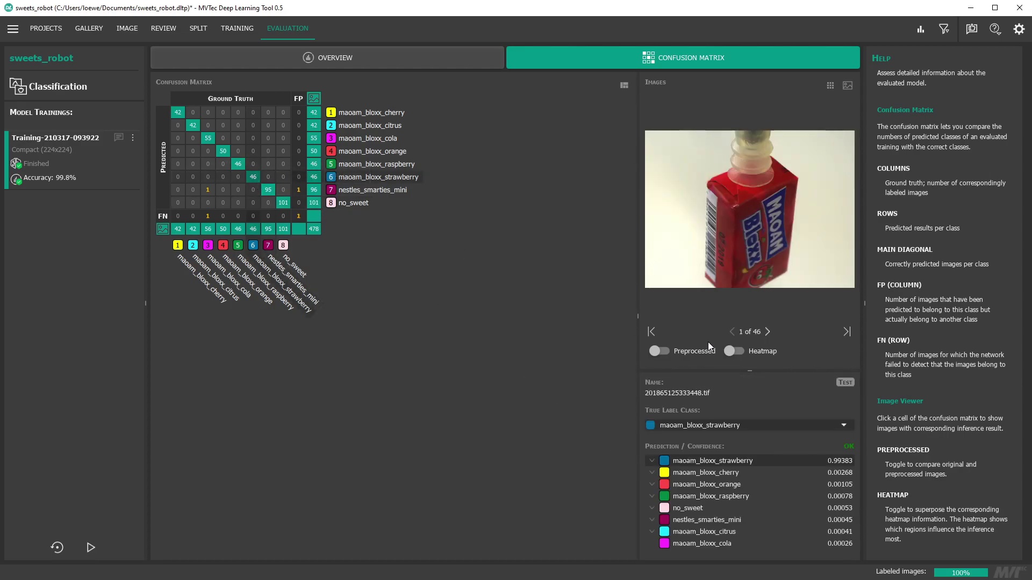
left_click(659, 351)
left_click(739, 352)
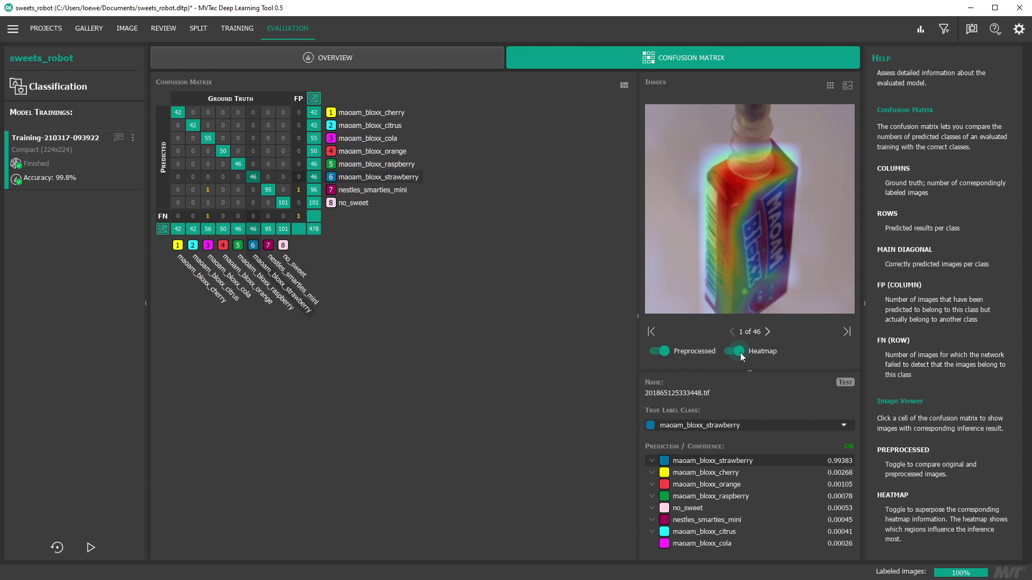
left_click(830, 85)
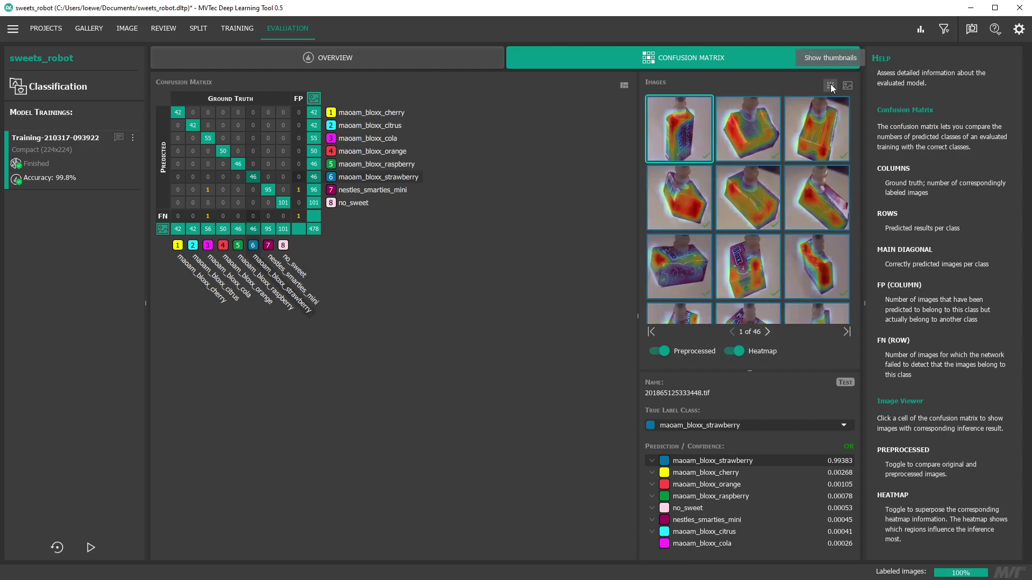
left_click(272, 191)
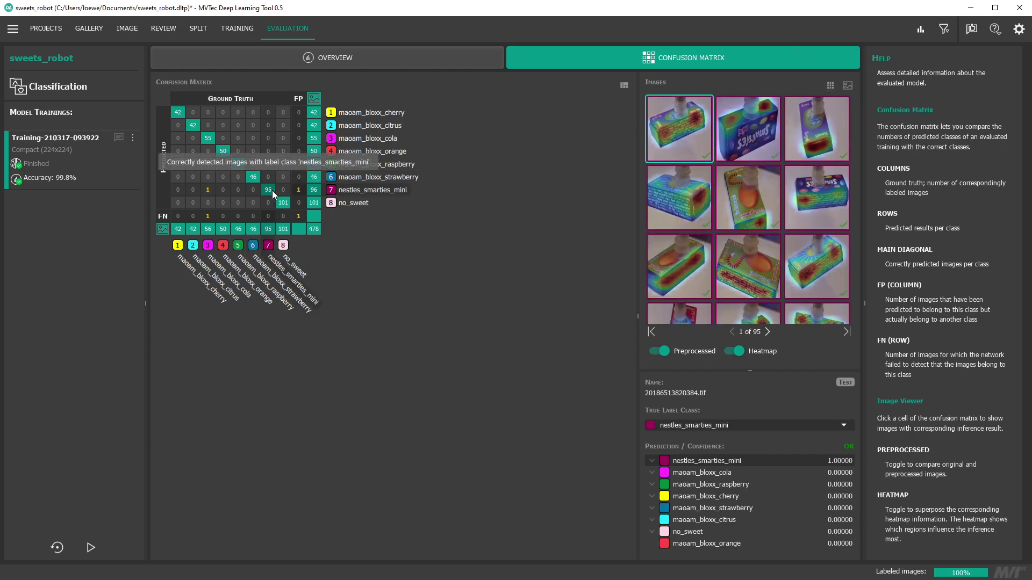
left_click(285, 205)
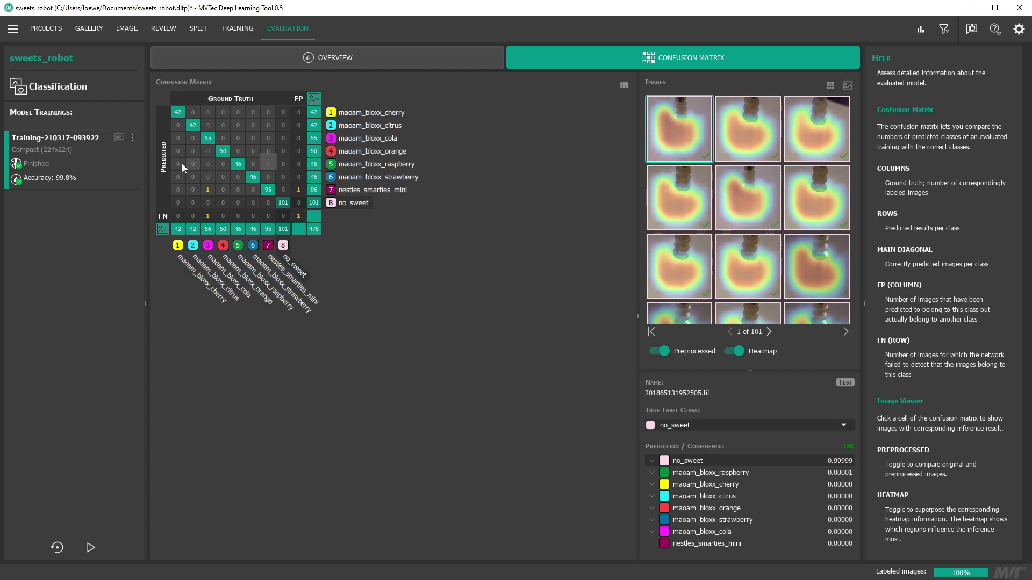
Export the finished sweets_robot training's model to a file using Export Model.
left_click(133, 138)
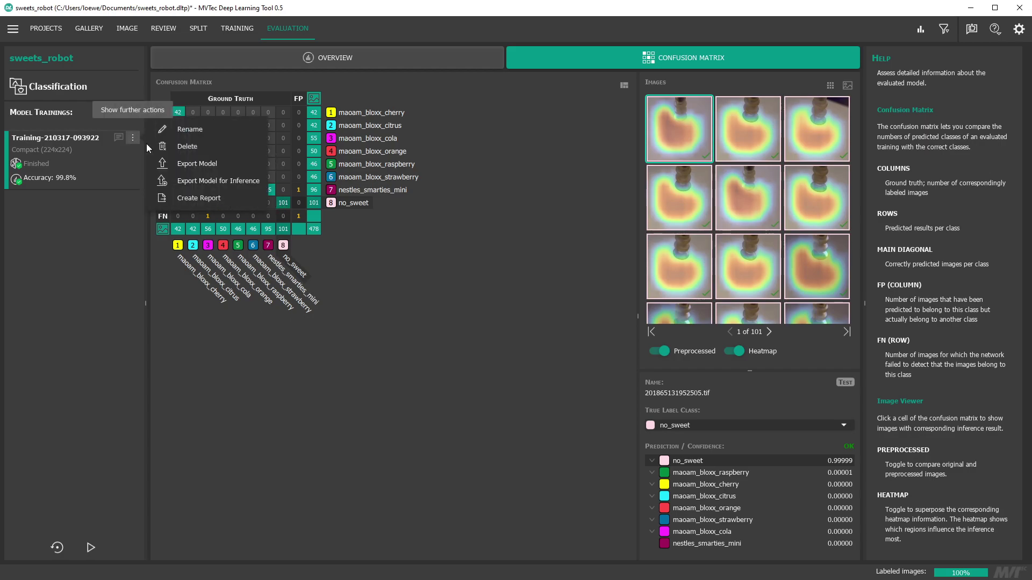
left_click(189, 168)
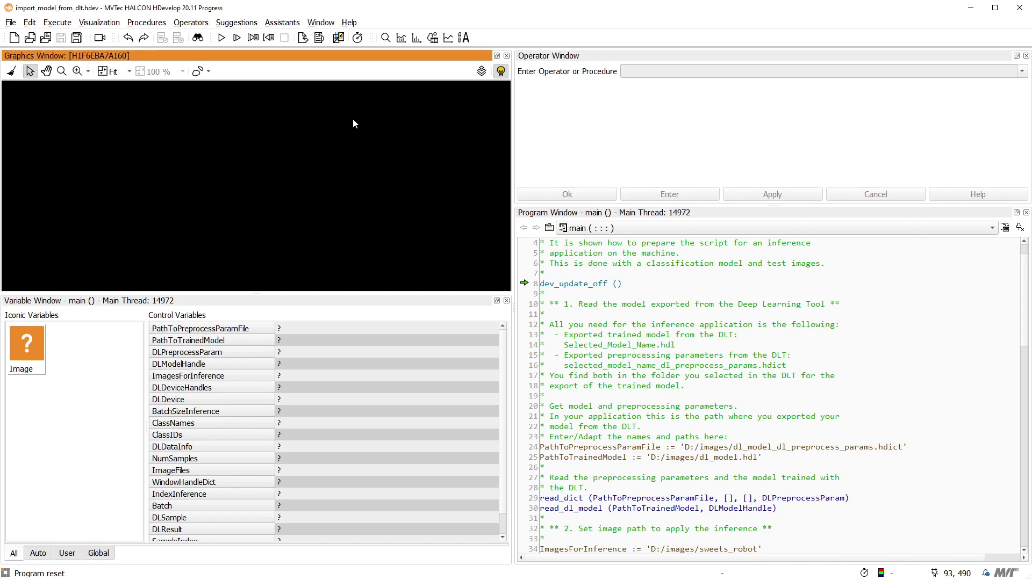
Run the import script through successive sample images until one is classified as 4: maoam_bloxx_raspberry.
left_click(226, 41)
left_click(227, 42)
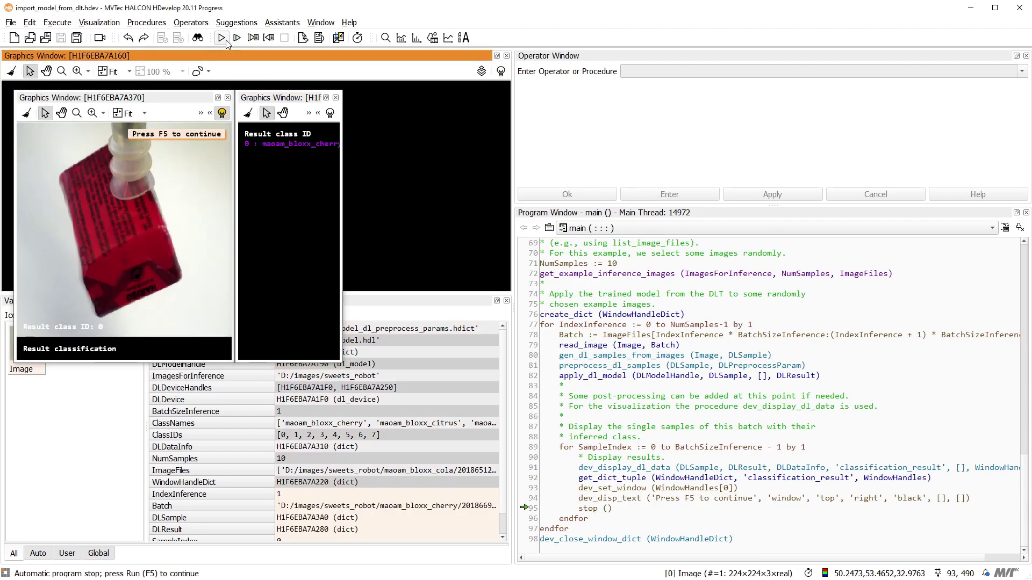
left_click(226, 42)
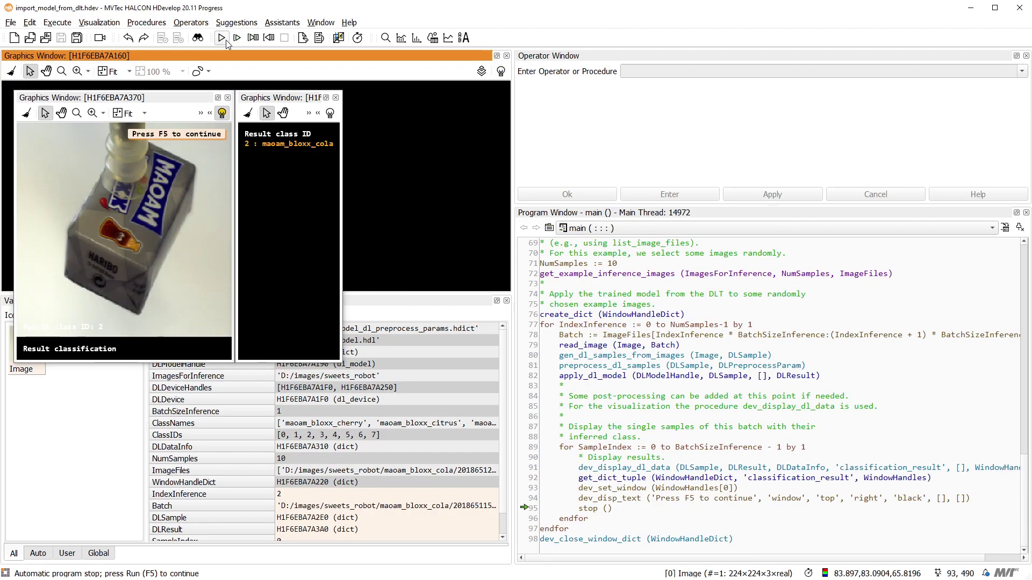
left_click(226, 42)
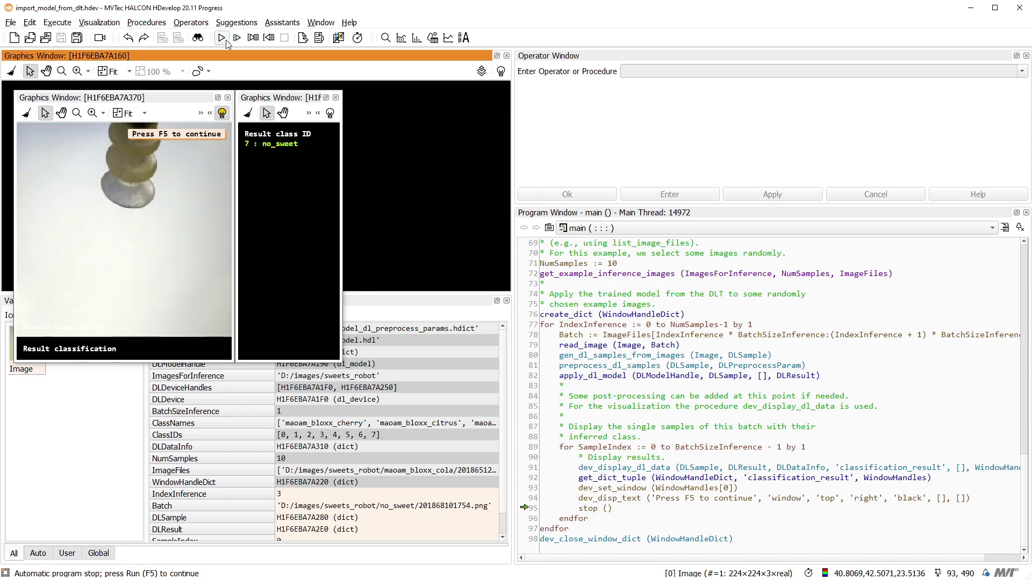
left_click(226, 42)
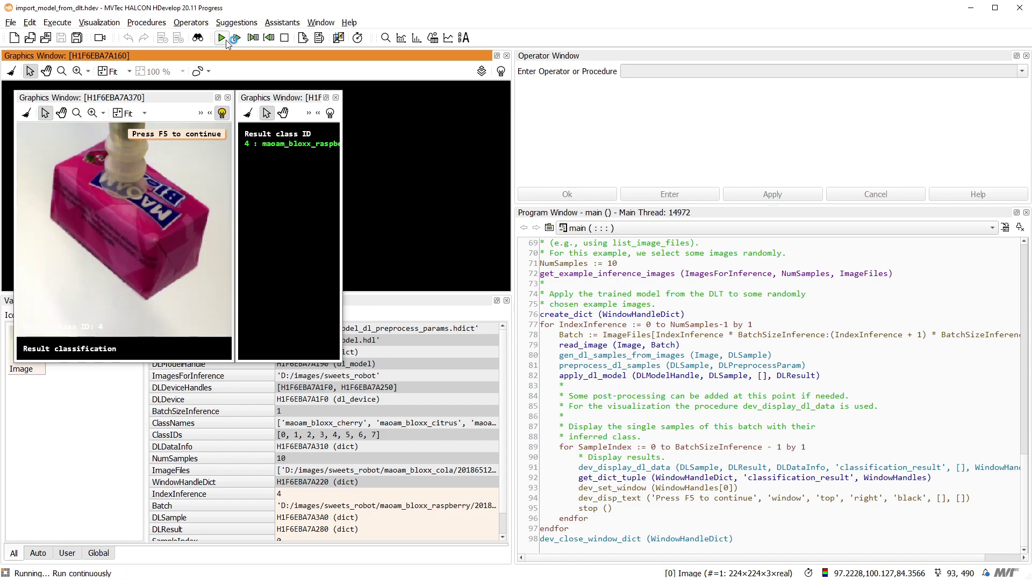
left_click(226, 42)
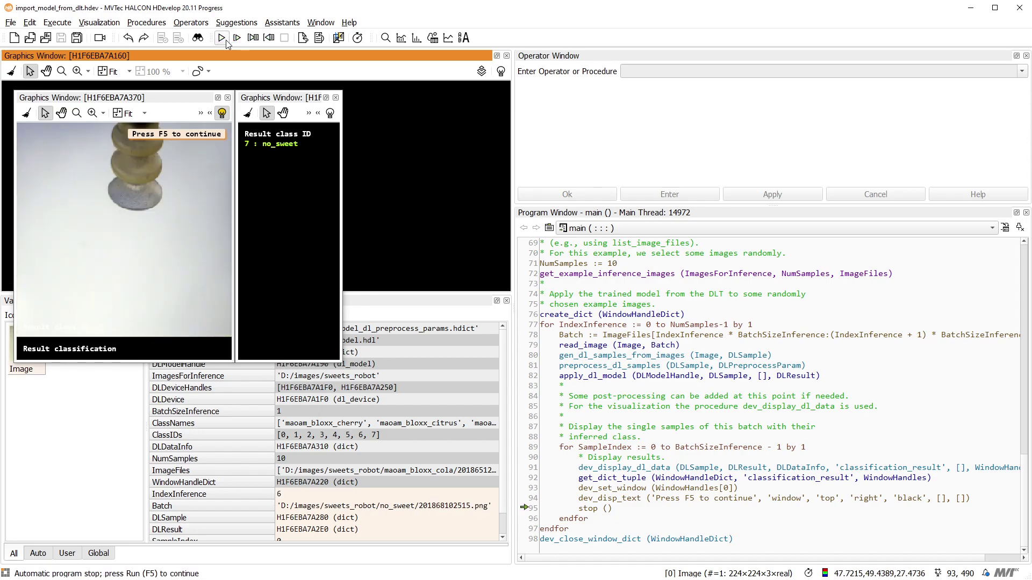
left_click(226, 42)
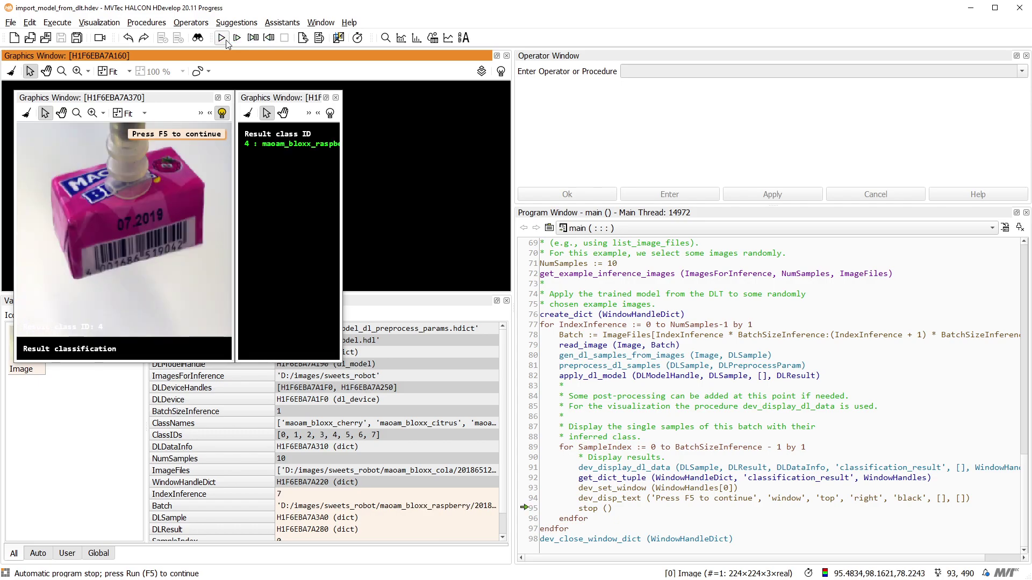